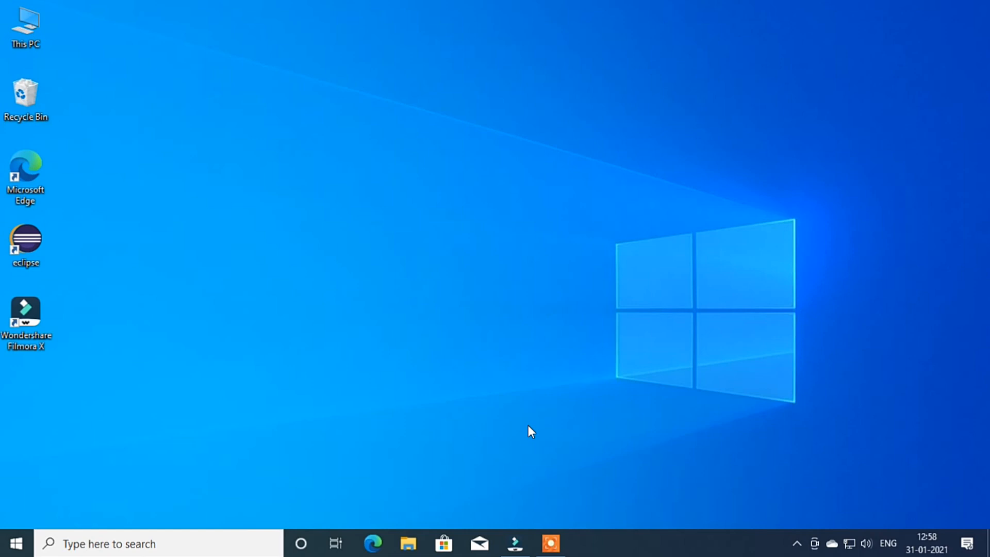
# Step: Open Wondershare Filmora and import the 1280x720 "Untitled 7" video into the project media
pyautogui.click(515, 543)
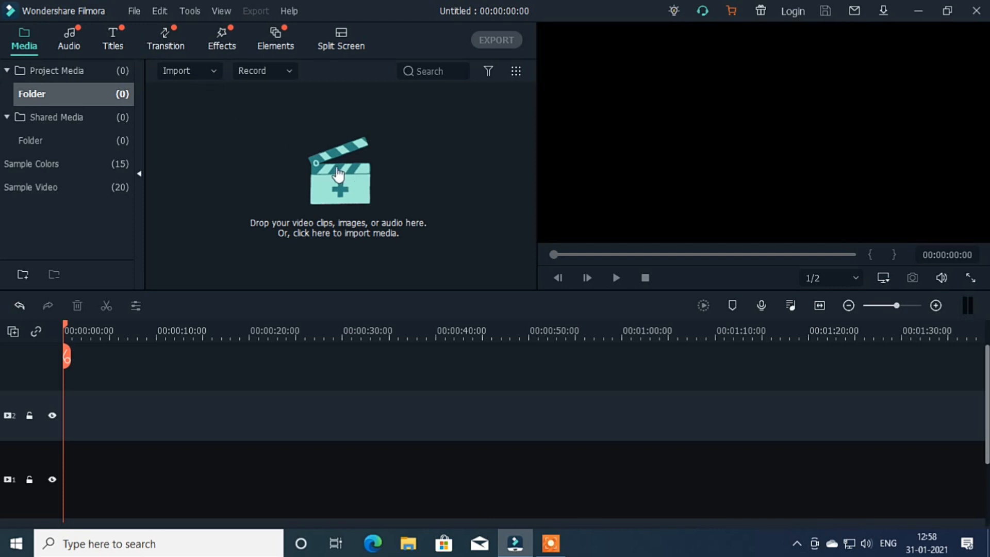
pyautogui.click(210, 70)
pyautogui.click(224, 98)
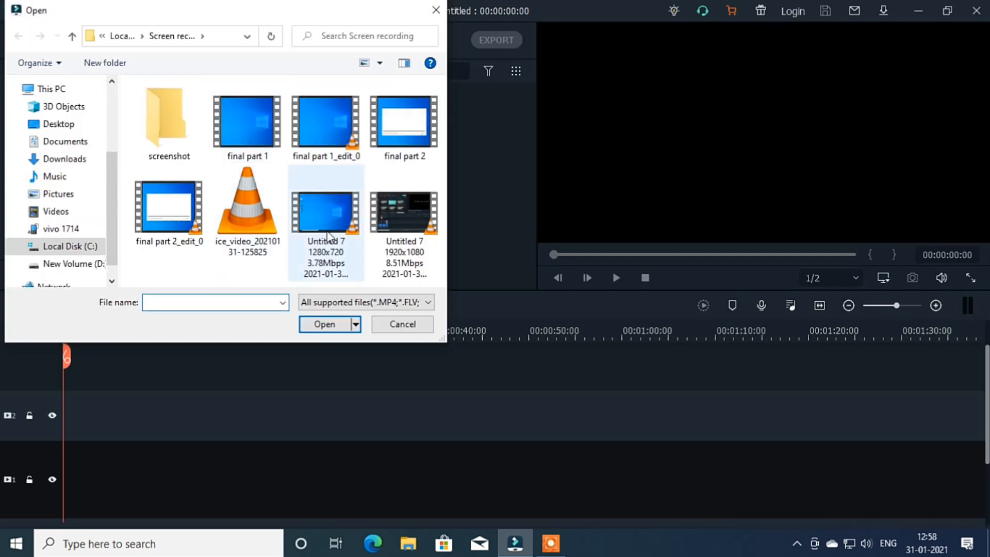
pyautogui.click(328, 234)
pyautogui.click(324, 324)
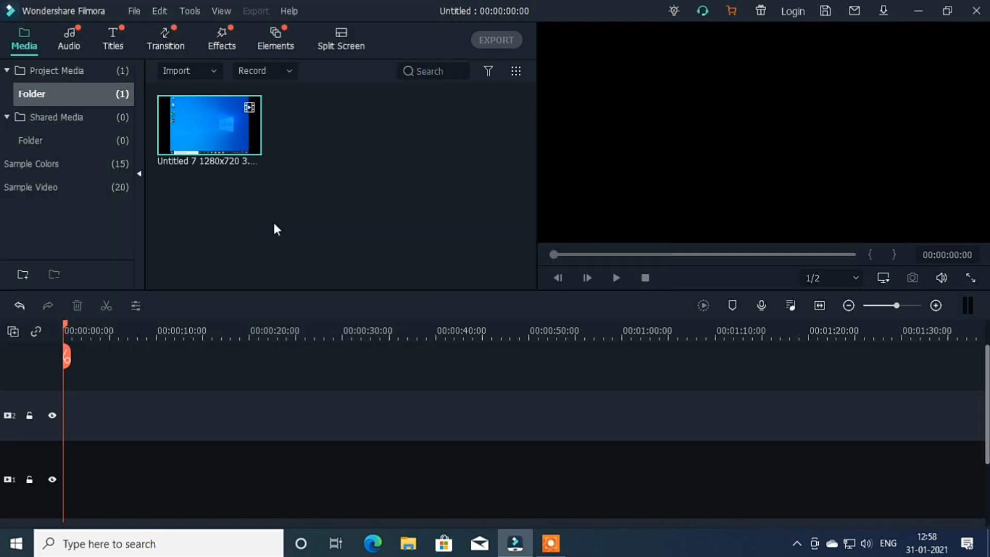
# Step: Import the 1920x1080 "Untitled 7" video into the project media as well
pyautogui.click(196, 66)
pyautogui.click(214, 94)
pyautogui.click(387, 220)
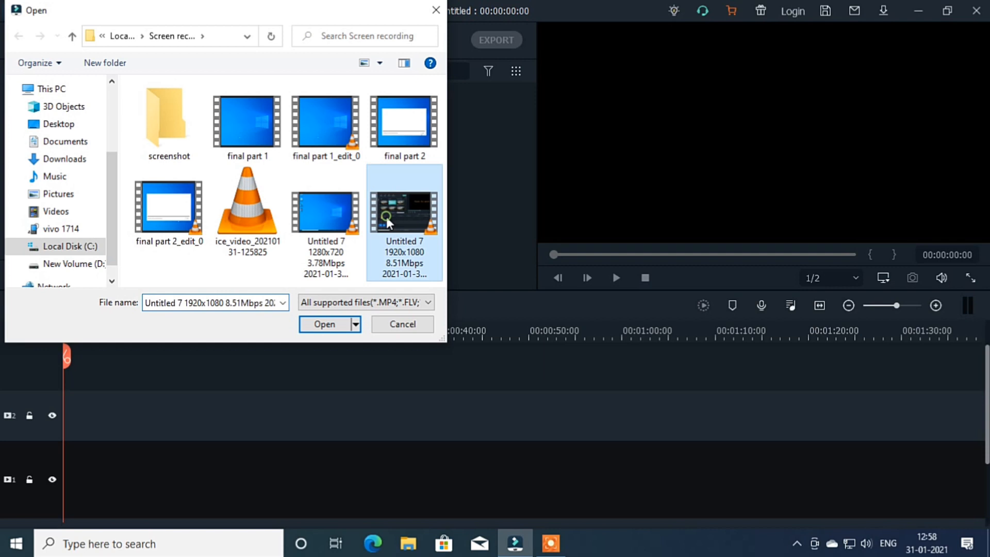
pyautogui.click(328, 322)
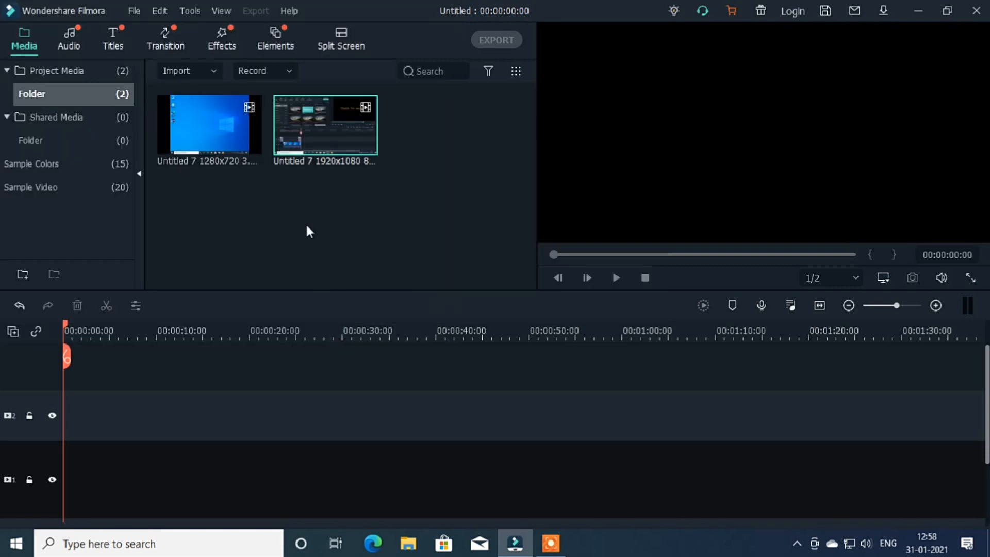
# Step: Place the 1280x720 clip and the 1920x1080 clip back to back on video track 2, keeping the 1920 x 1080 25fps project settings
pyautogui.moveTo(191, 139)
pyautogui.moveTo(208, 132); pyautogui.dragTo(72, 411)
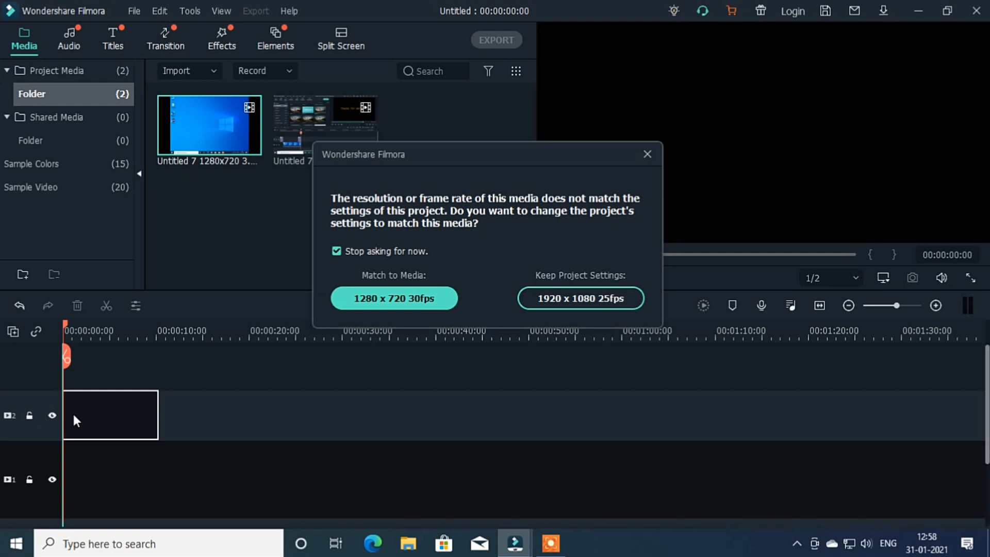
pyautogui.click(568, 293)
pyautogui.moveTo(319, 130); pyautogui.dragTo(165, 429)
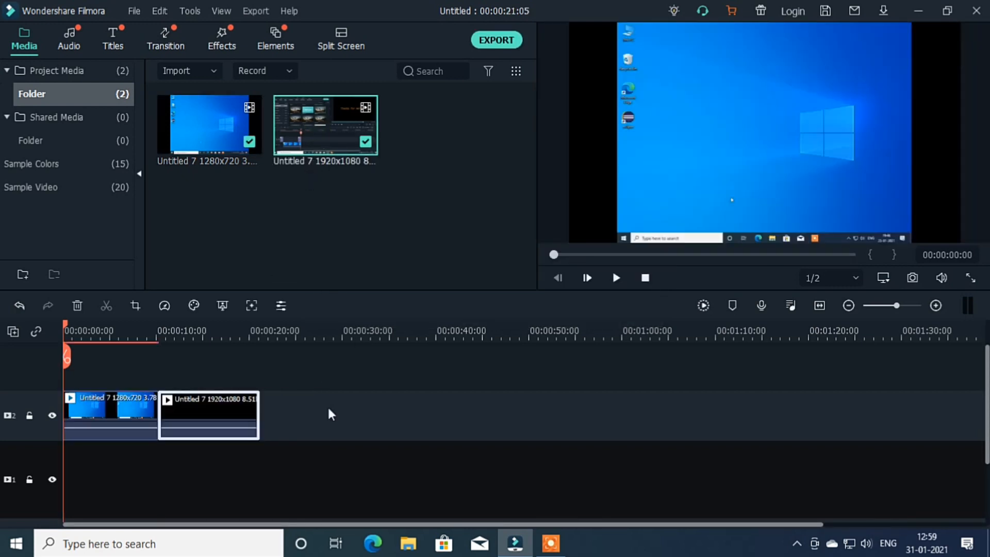
pyautogui.click(330, 414)
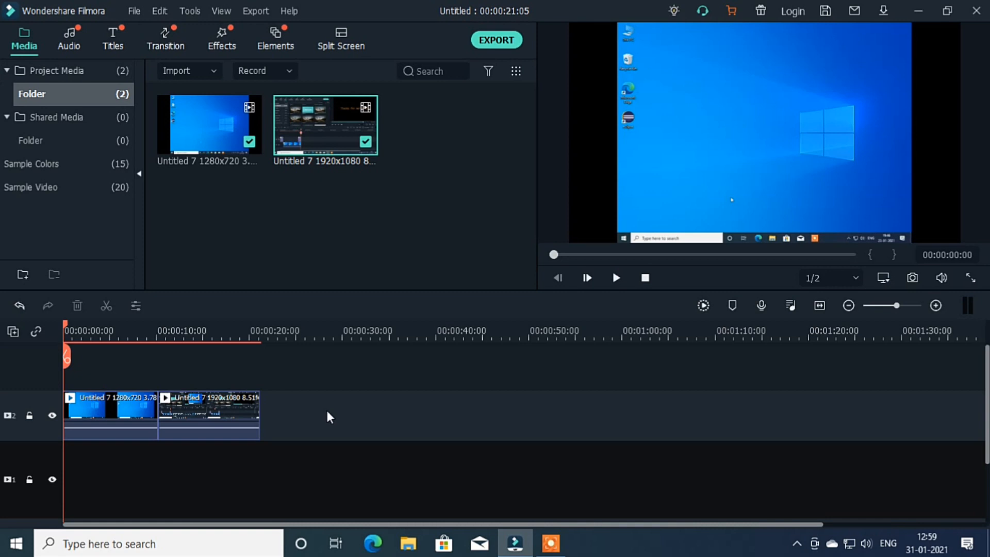
# Step: Browse the included transitions and preview Dissolve, Fade and Flash
pyautogui.click(165, 35)
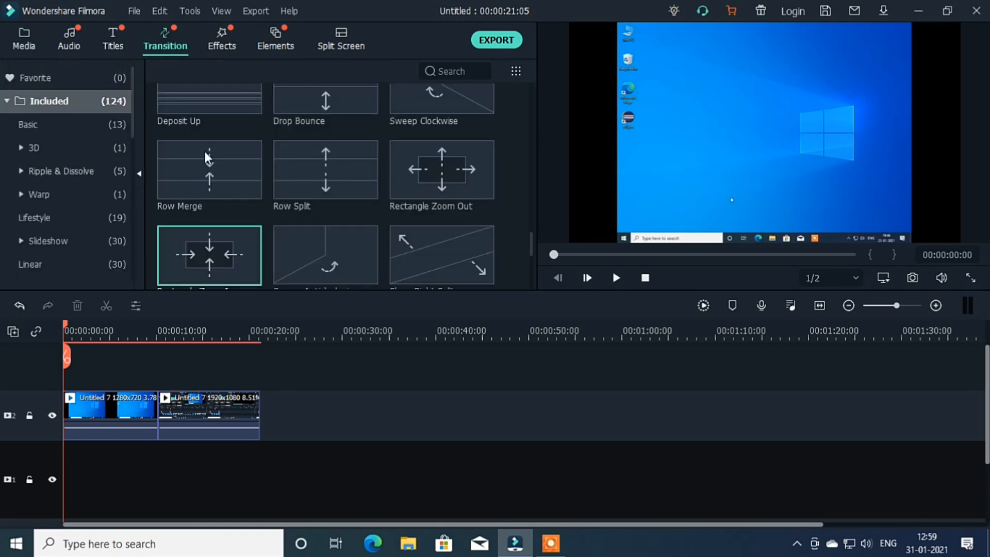
pyautogui.scroll(10, 233, 141)
pyautogui.scroll(-3, 258, 140)
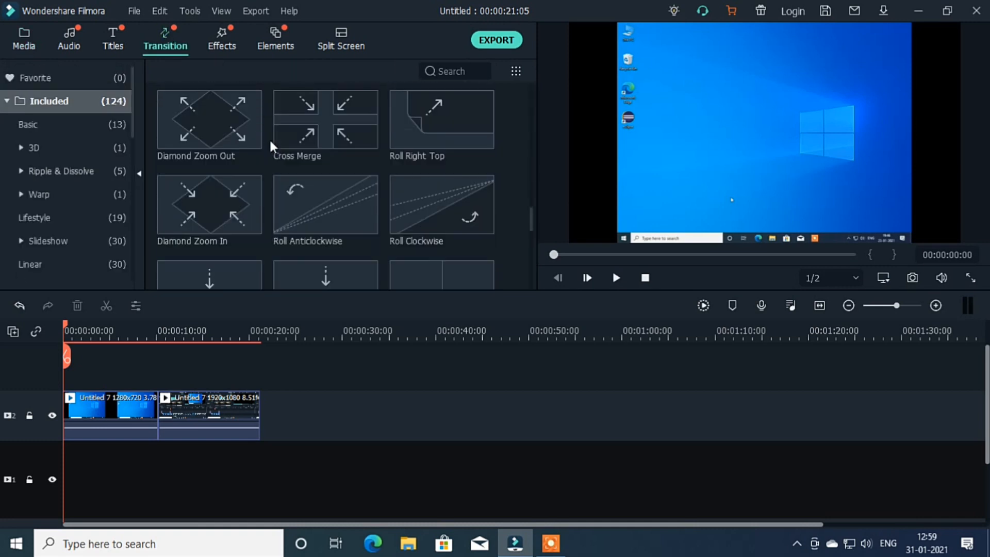
pyautogui.scroll(5, 269, 139)
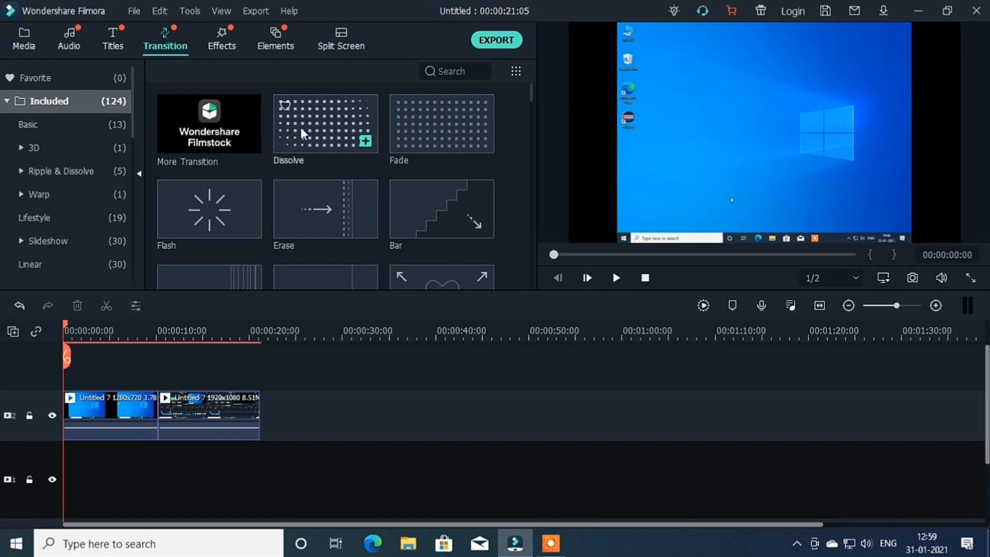
pyautogui.click(304, 129)
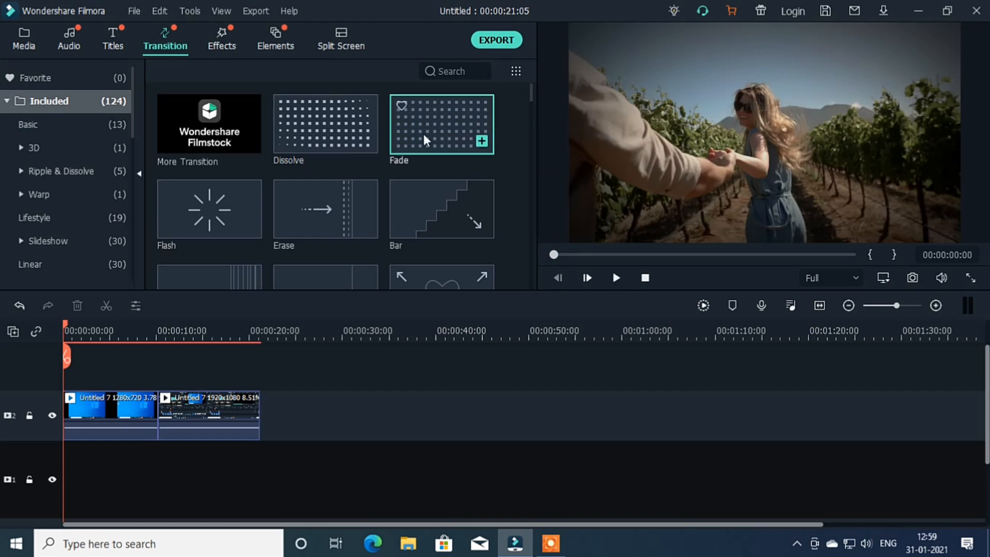
pyautogui.click(423, 134)
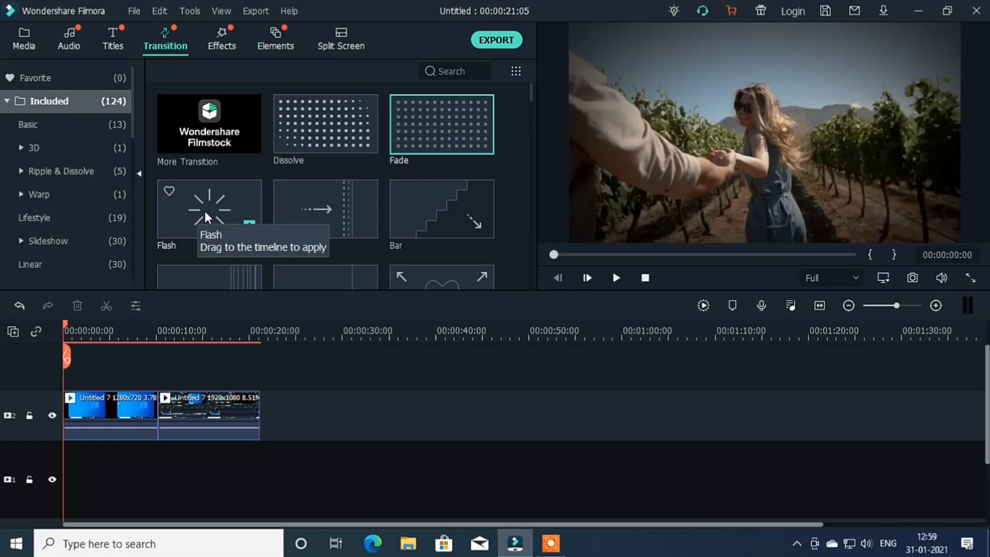
pyautogui.click(205, 211)
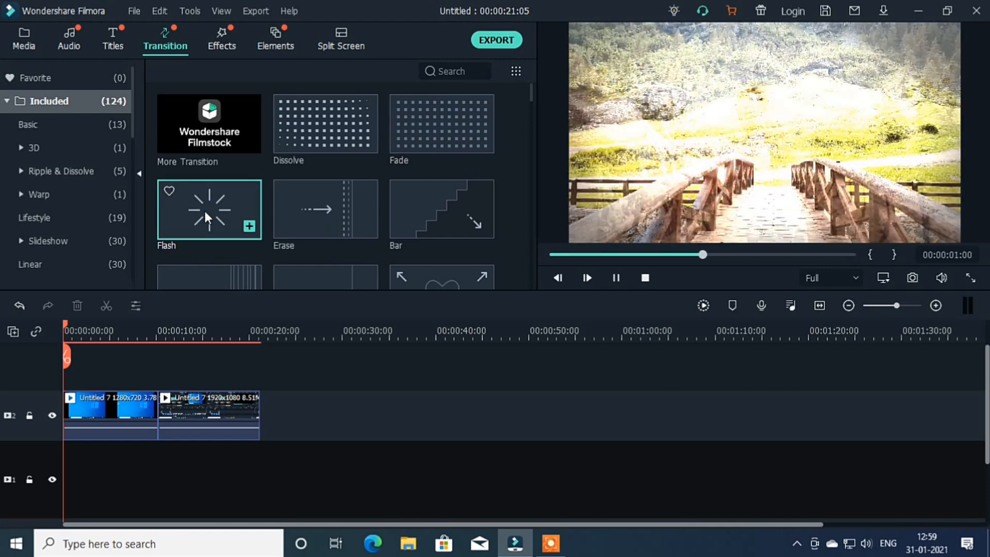
# Step: Preview the Bar, Heart, Evaporate 2, Wind, Polka Dot and Pinwheel transitions
pyautogui.moveTo(409, 202)
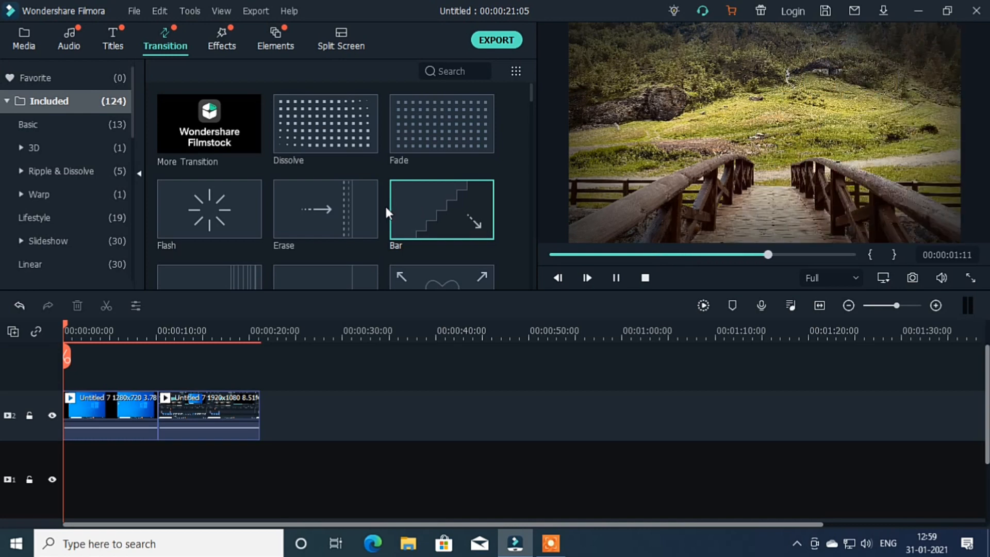
pyautogui.scroll(-3, 311, 218)
pyautogui.click(437, 110)
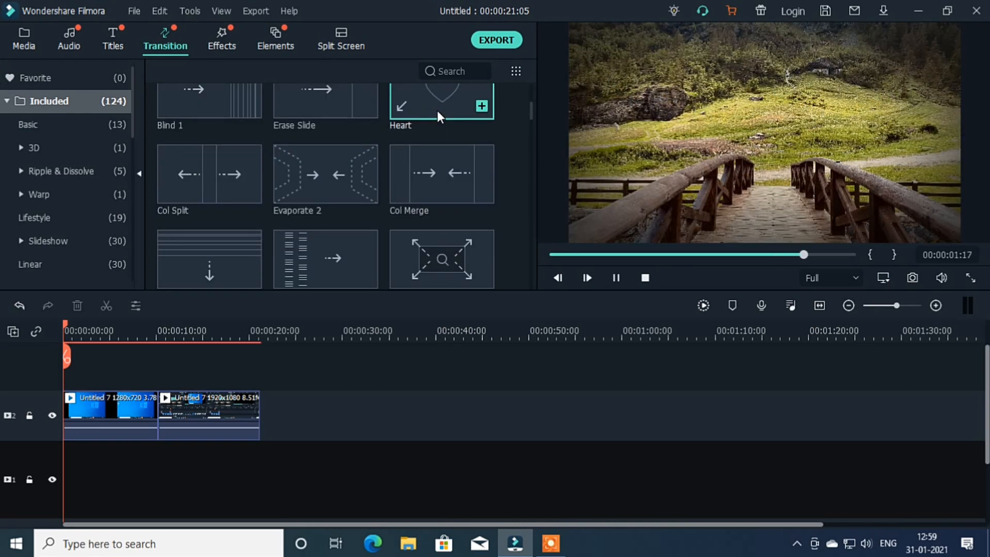
pyautogui.moveTo(327, 192)
pyautogui.click(322, 172)
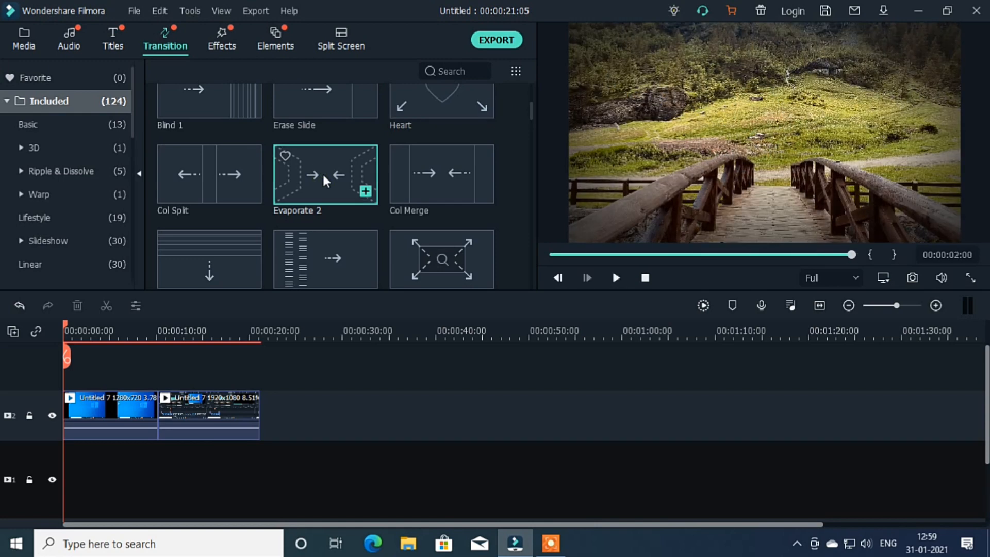
pyautogui.click(336, 256)
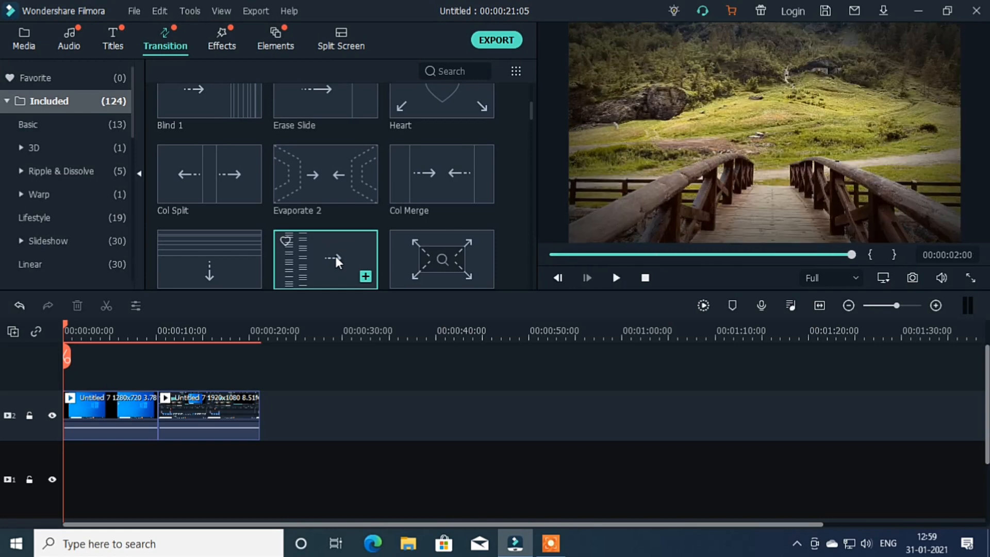
pyautogui.scroll(-3, 335, 256)
pyautogui.click(329, 234)
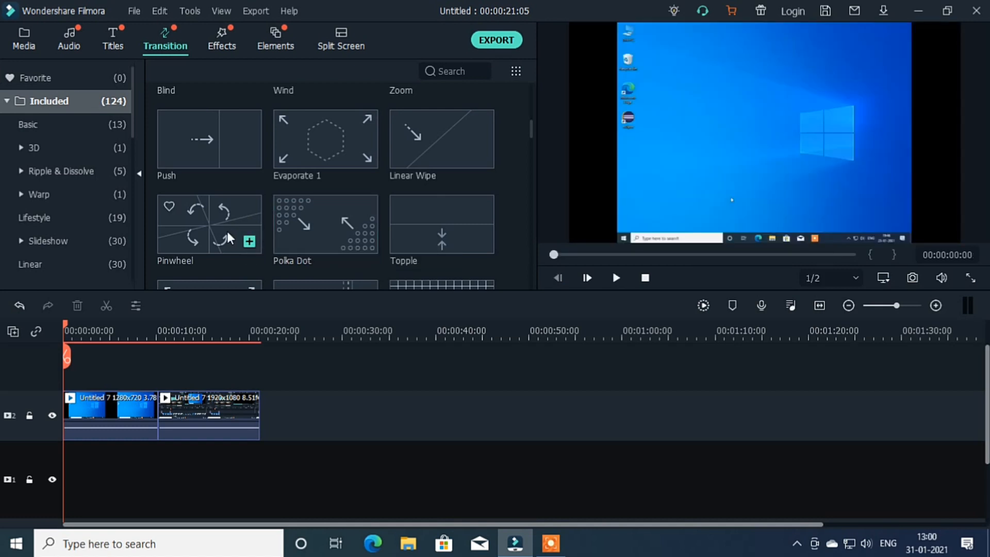
pyautogui.click(225, 224)
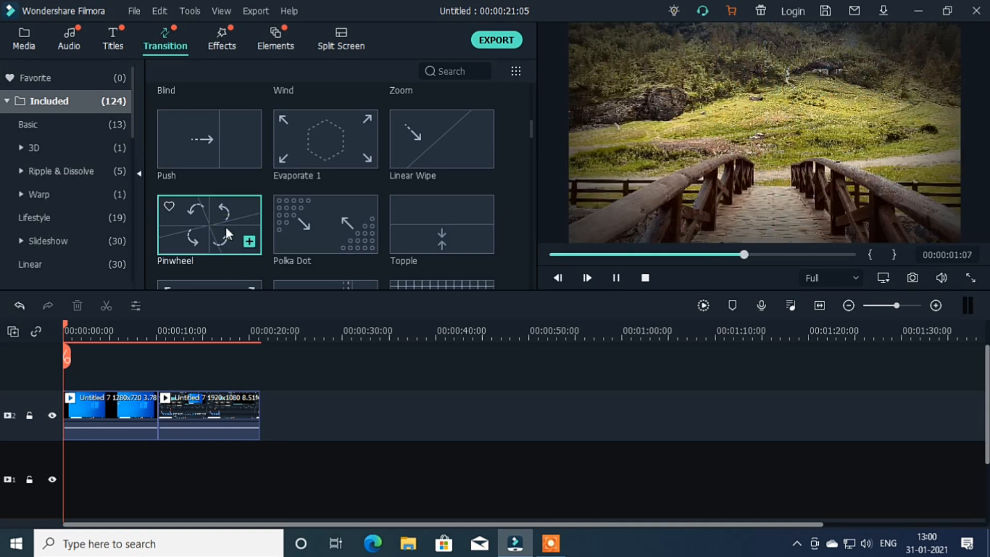
# Step: Preview the Doorway transition and apply it at the cut between the two clips on video track 2
pyautogui.scroll(-5, 225, 226)
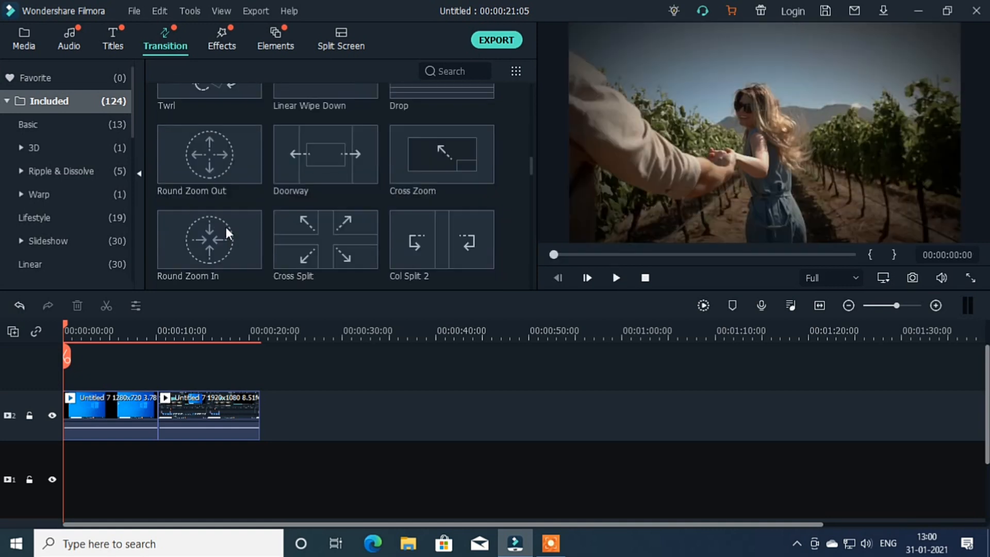
pyautogui.click(310, 155)
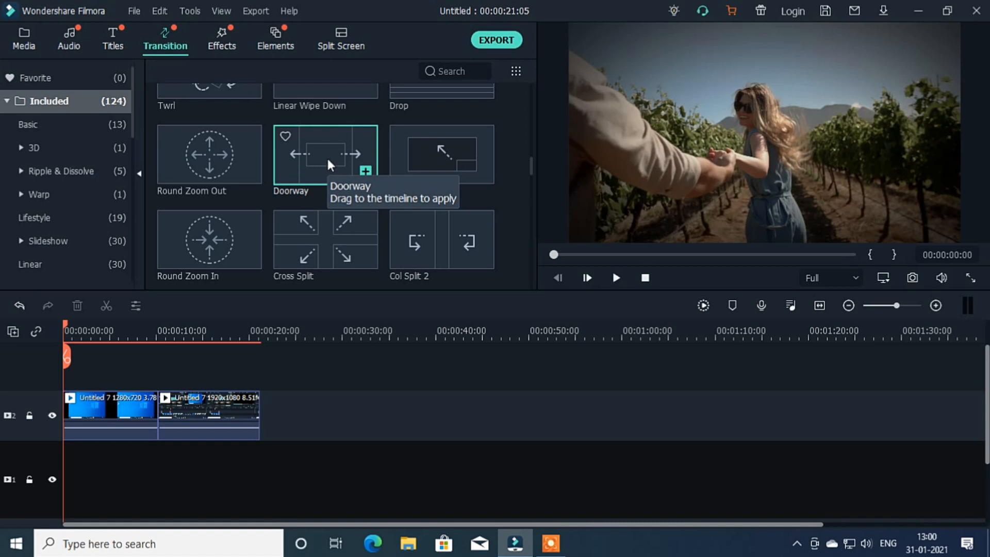
pyautogui.moveTo(326, 162); pyautogui.dragTo(151, 406)
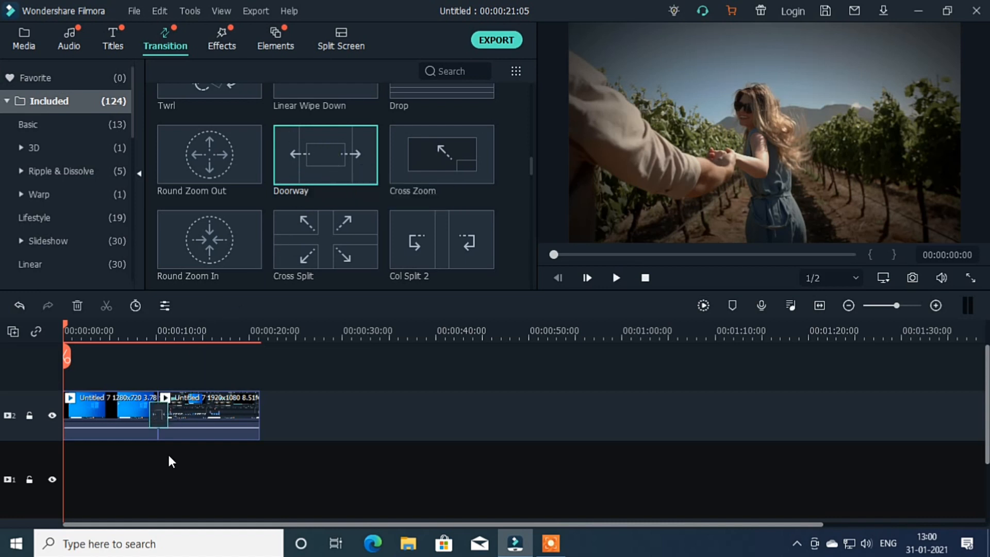
# Step: Play the timeline through the Doorway transition, replay it from the start at full screen, and restore the normal view
pyautogui.click(612, 278)
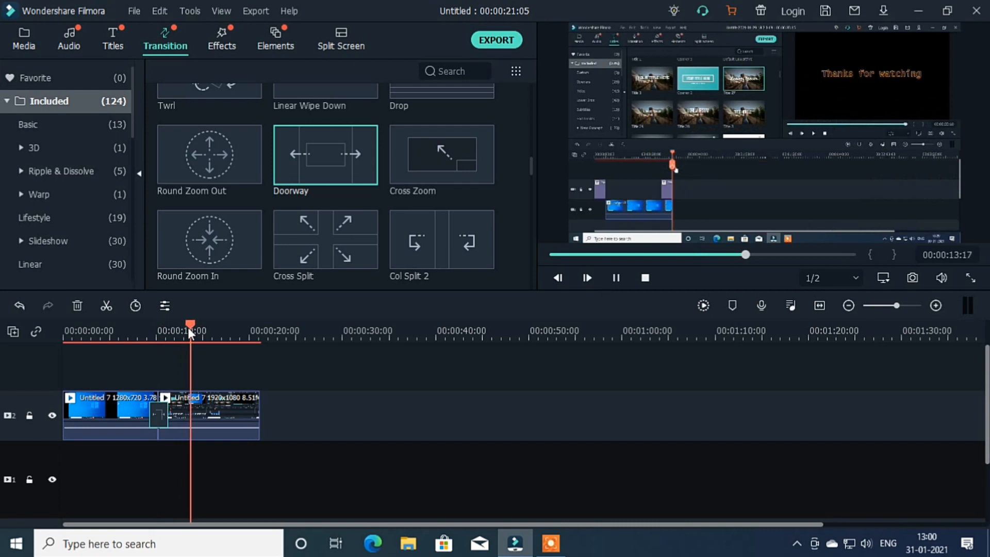
pyautogui.moveTo(190, 328); pyautogui.dragTo(40, 352)
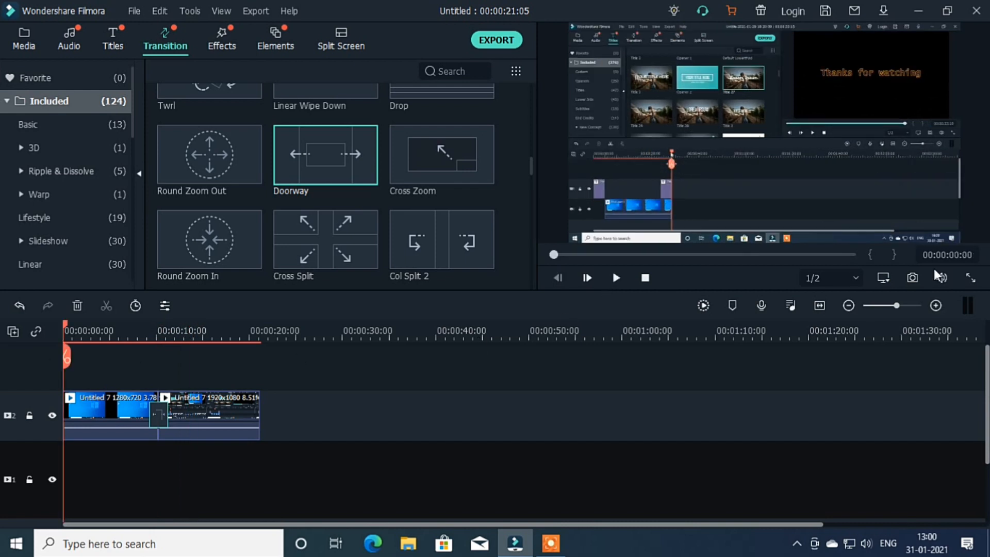
pyautogui.click(969, 279)
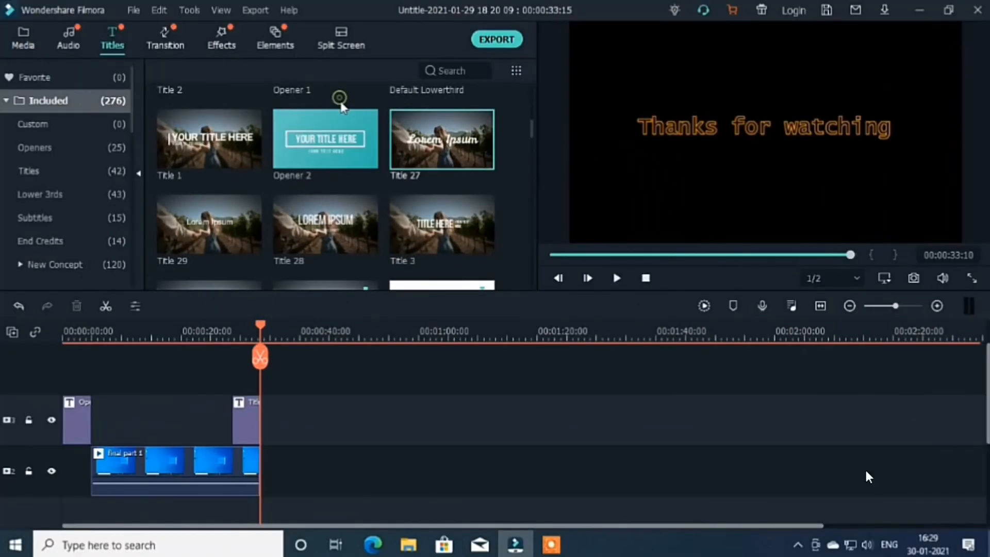
pyautogui.moveTo(952, 551)
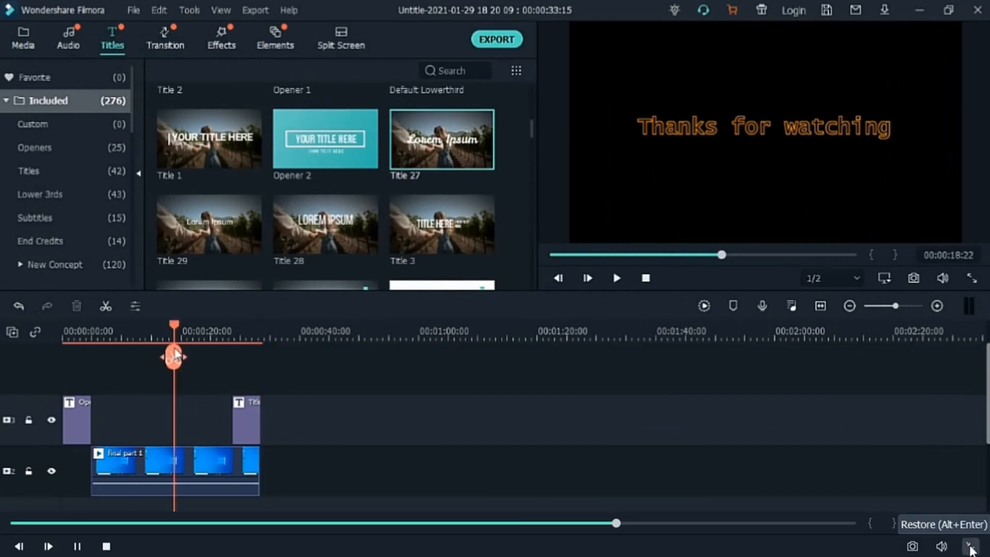
pyautogui.click(970, 548)
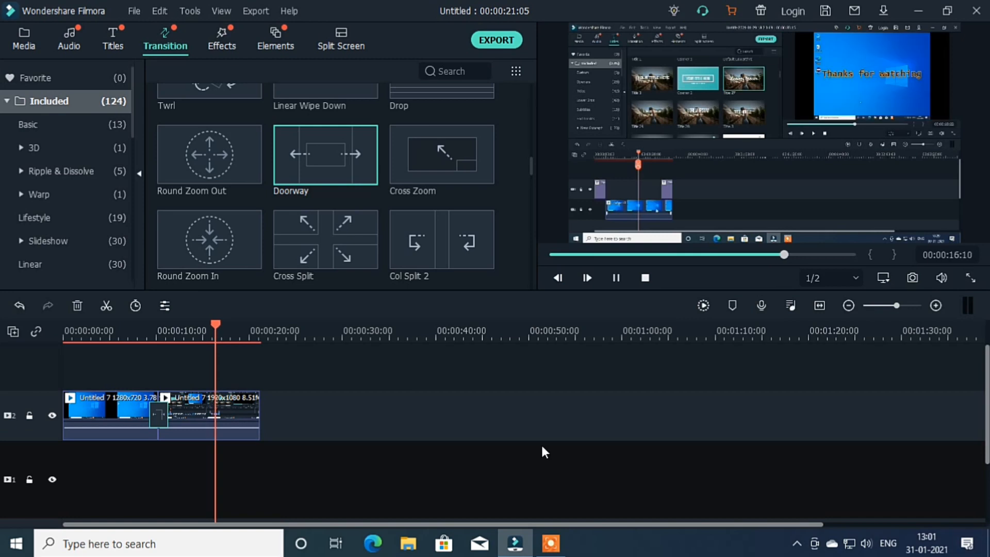
# Step: Return the playhead to the start of the timeline and delete the Doorway transition between the two clips
pyautogui.moveTo(224, 323); pyautogui.dragTo(164, 353)
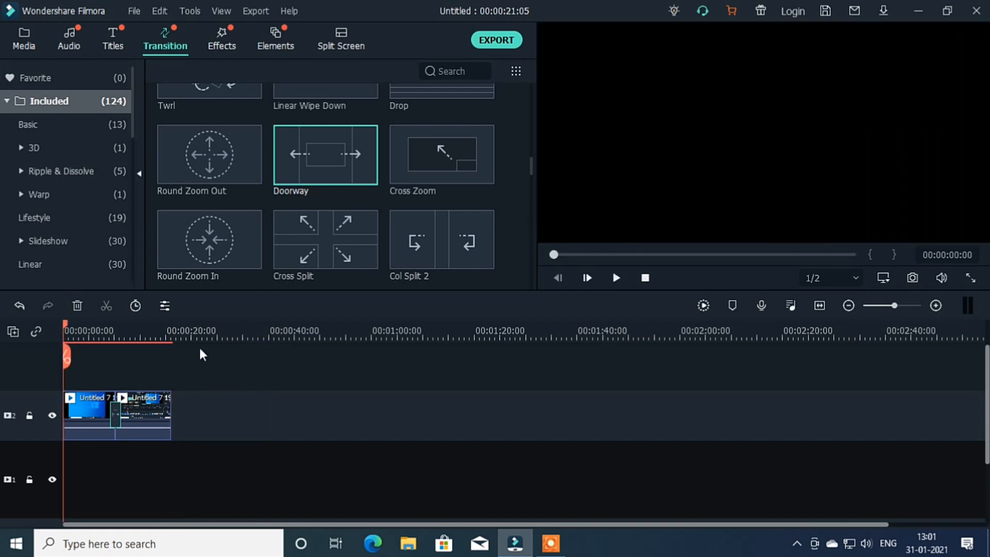
pyautogui.click(204, 336)
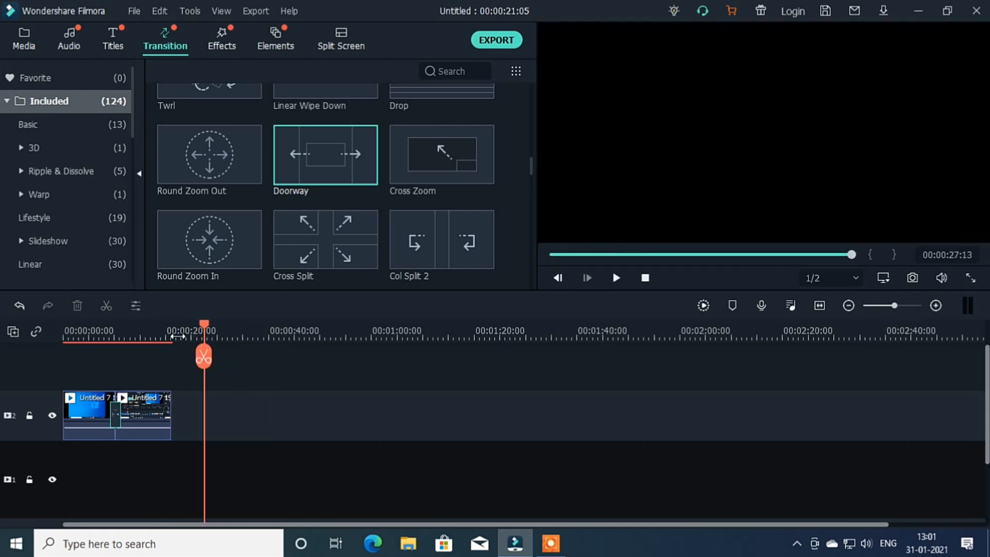
pyautogui.moveTo(177, 336); pyautogui.dragTo(57, 333)
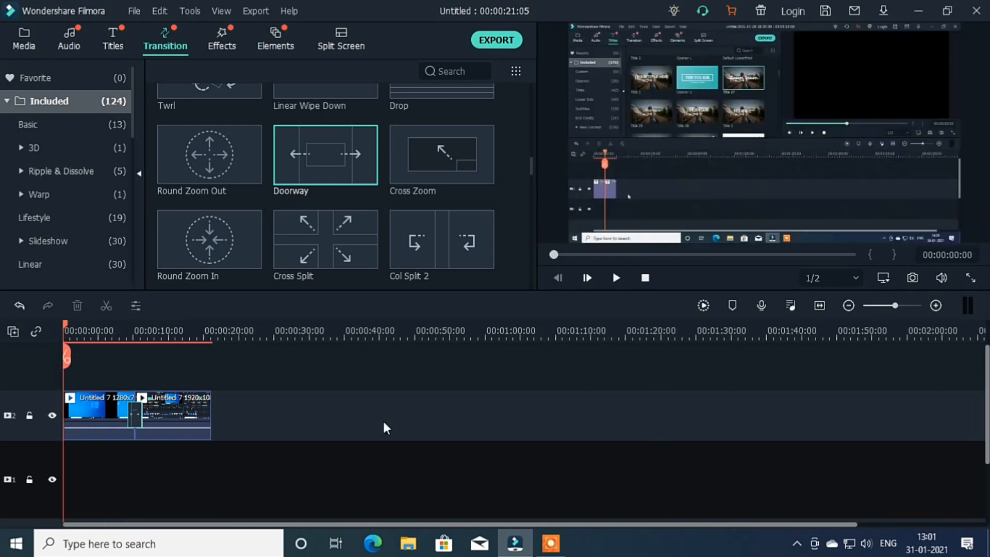
pyautogui.rightClick(136, 413)
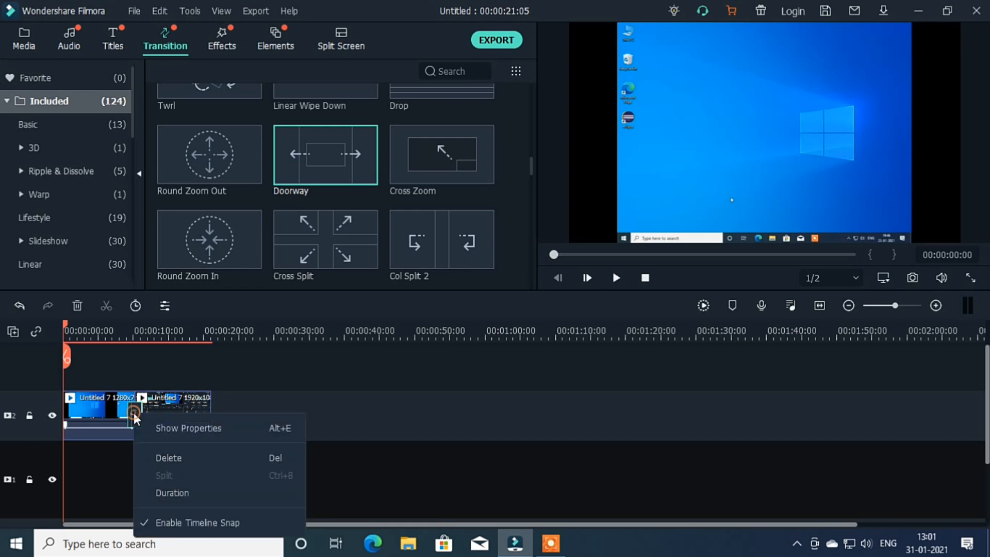
pyautogui.click(152, 457)
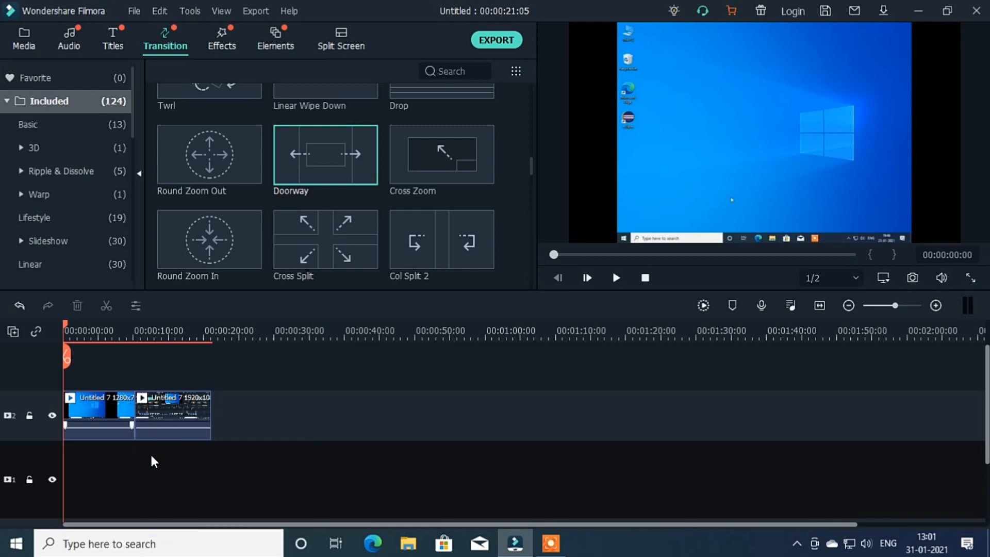
# Step: Preview the Round Zoom In and Cross Split transitions
pyautogui.click(223, 240)
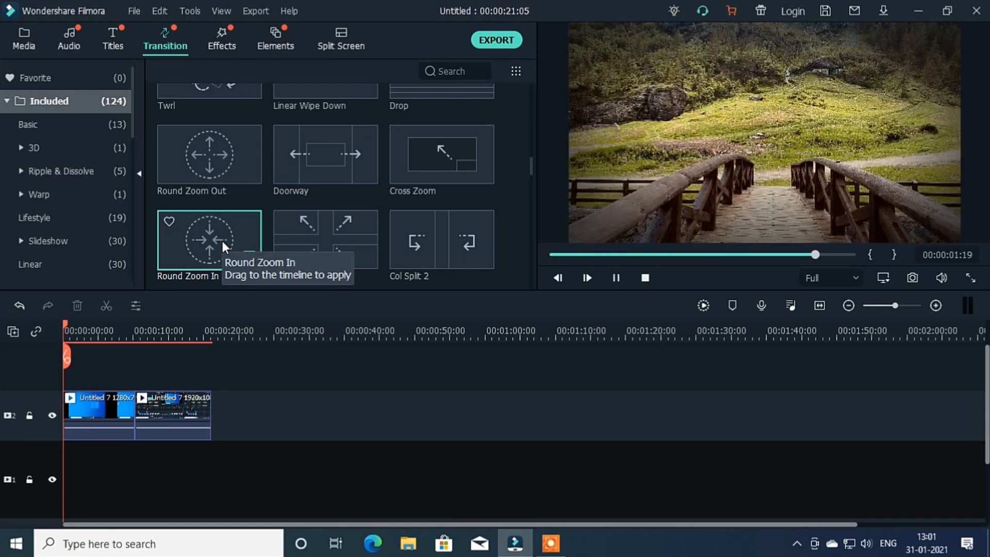
pyautogui.click(337, 233)
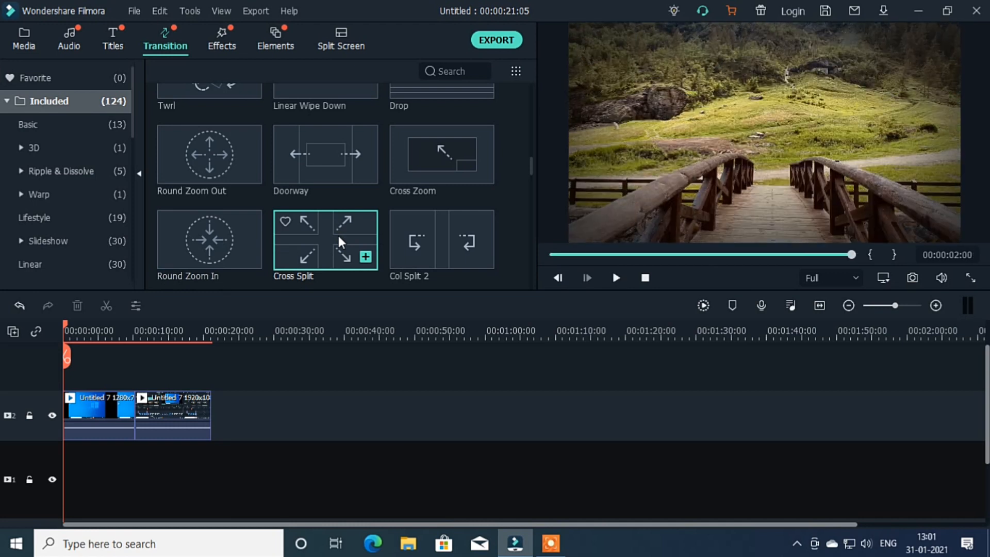
# Step: Apply the Round Zoom In transition at the cut between the two clips on video track 2 and play the timeline through it
pyautogui.click(208, 239)
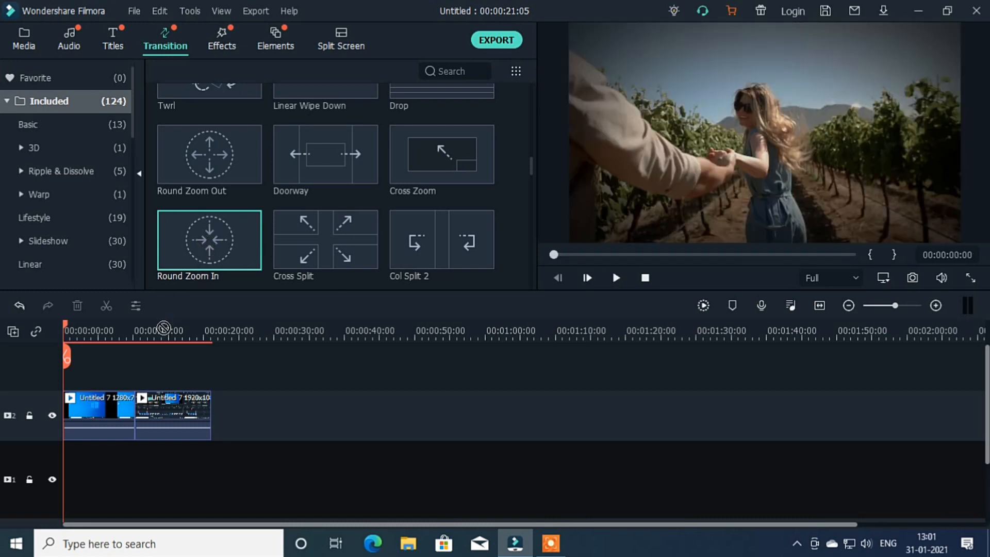
pyautogui.moveTo(163, 328); pyautogui.dragTo(131, 411)
pyautogui.click(615, 278)
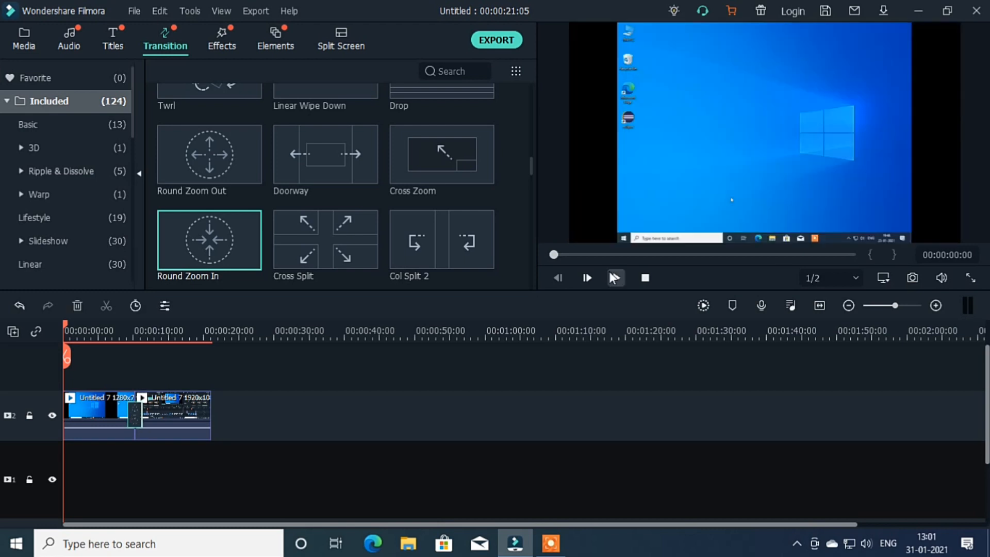
pyautogui.click(614, 278)
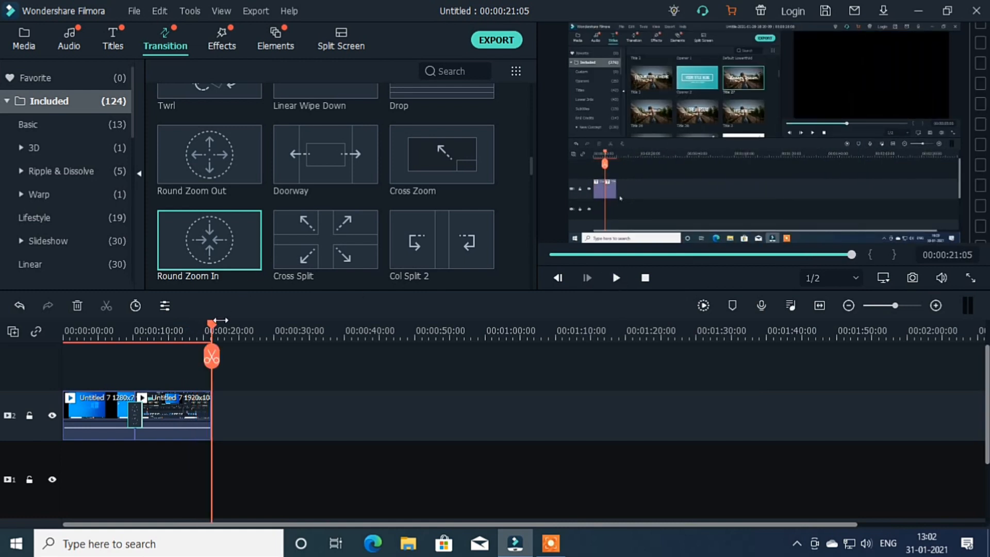
pyautogui.moveTo(210, 323); pyautogui.dragTo(64, 333)
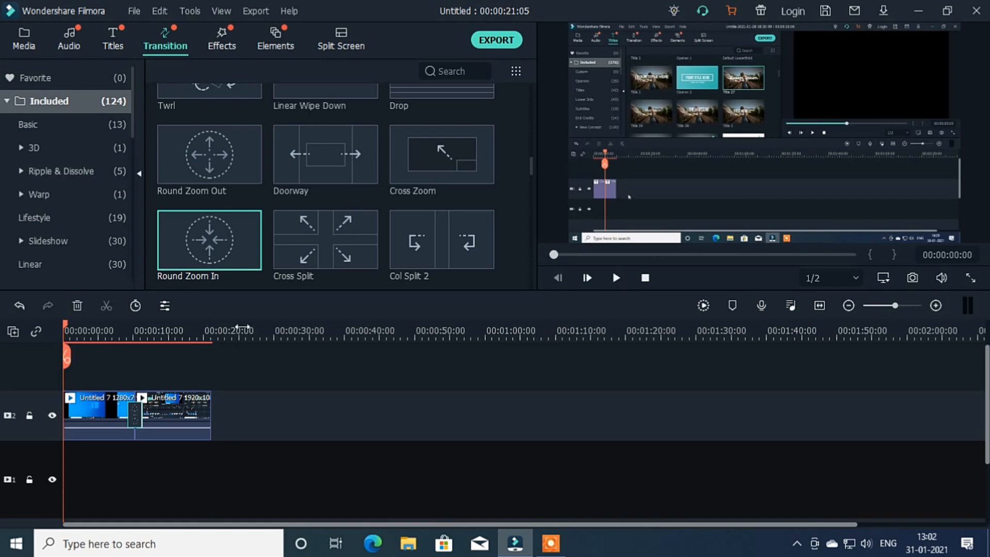
pyautogui.moveTo(235, 327); pyautogui.dragTo(298, 327)
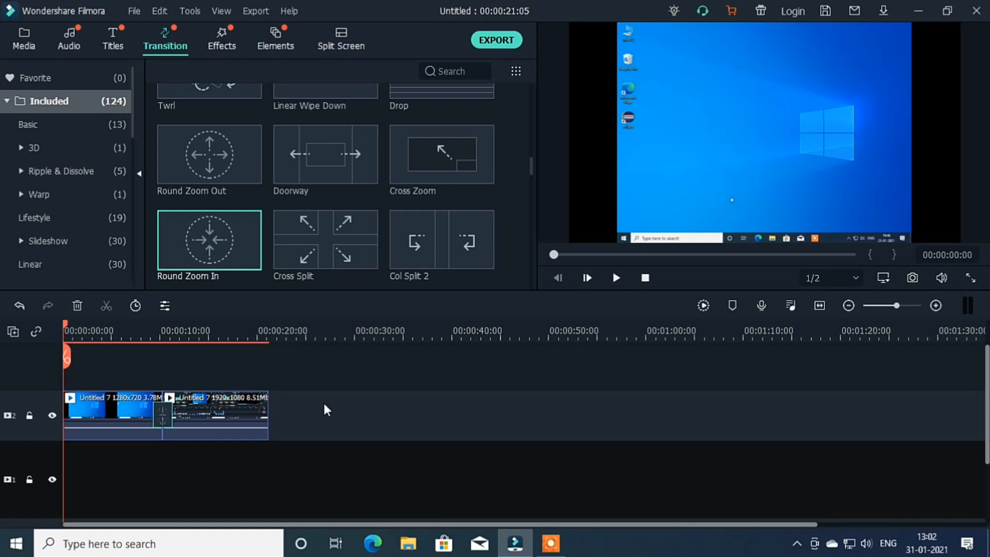
# Step: Browse the effects library and preview the Strong Glitch and Cyberpunk 1 effects
pyautogui.click(224, 35)
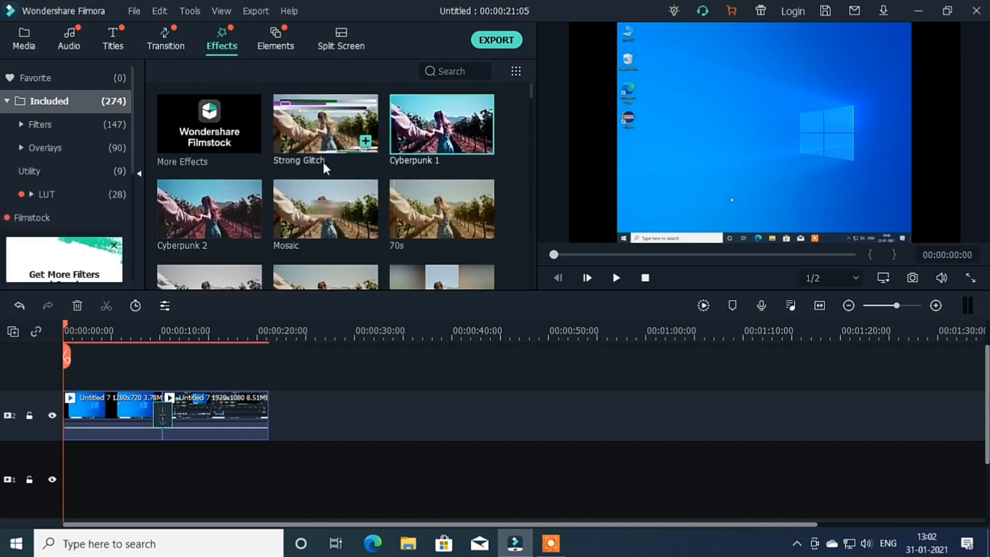
pyautogui.scroll(-3, 323, 165)
pyautogui.scroll(-3, 324, 172)
pyautogui.scroll(-5, 324, 172)
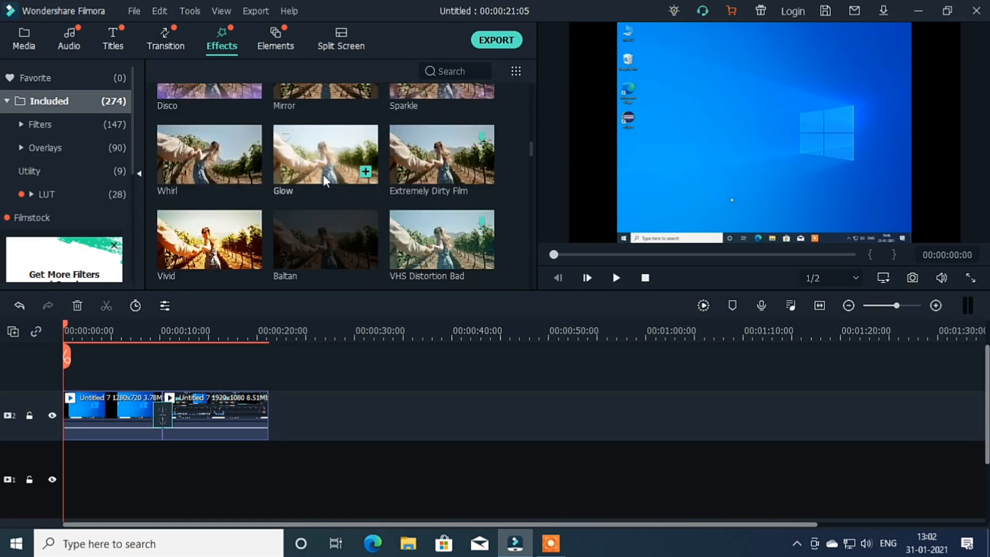
pyautogui.scroll(-3, 323, 176)
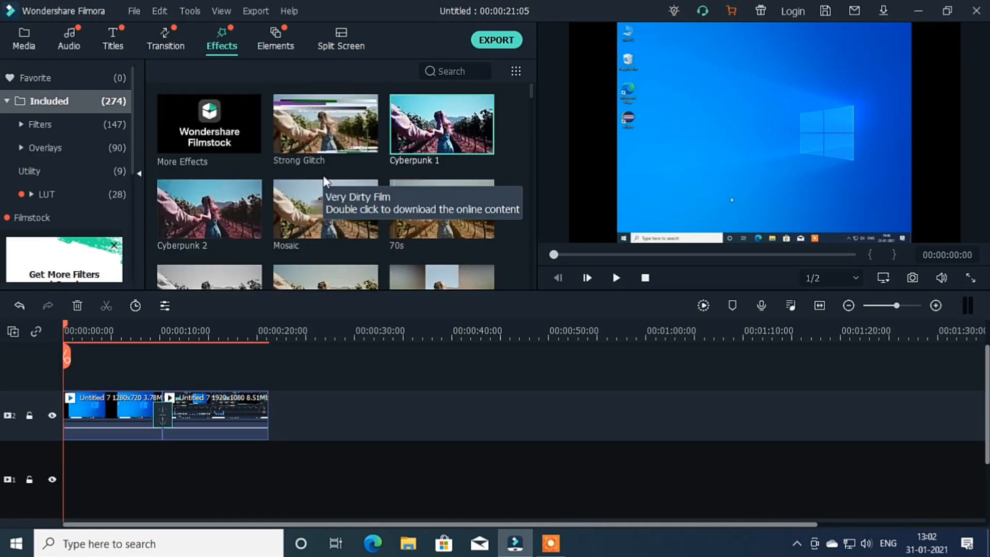
pyautogui.click(327, 129)
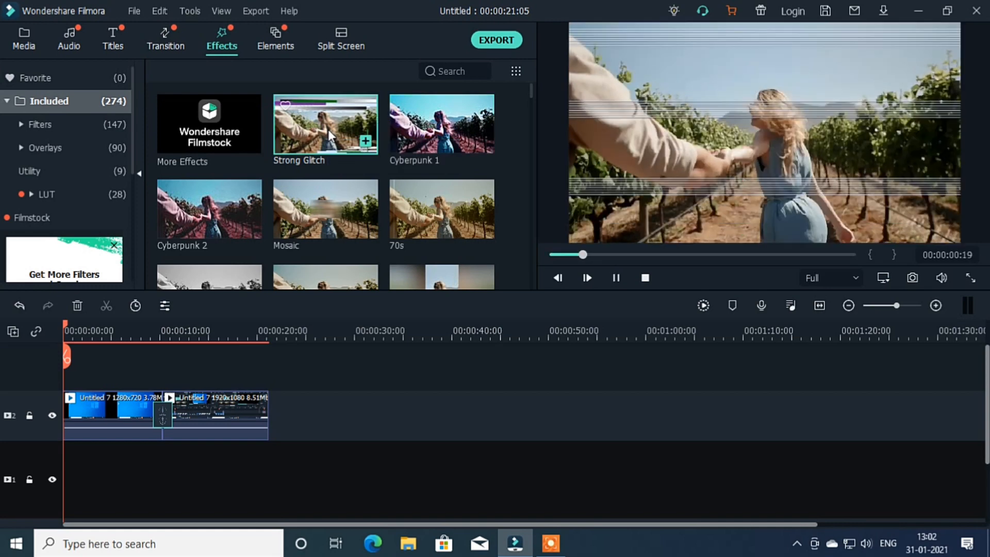
pyautogui.click(424, 130)
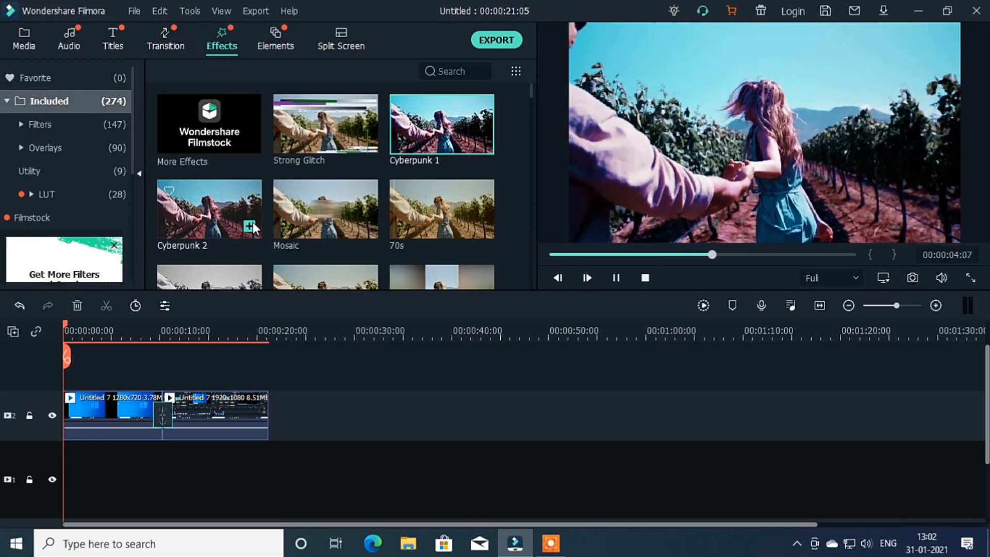
# Step: Preview the B&W Film and Light Leak 4 effects
pyautogui.scroll(-3, 338, 236)
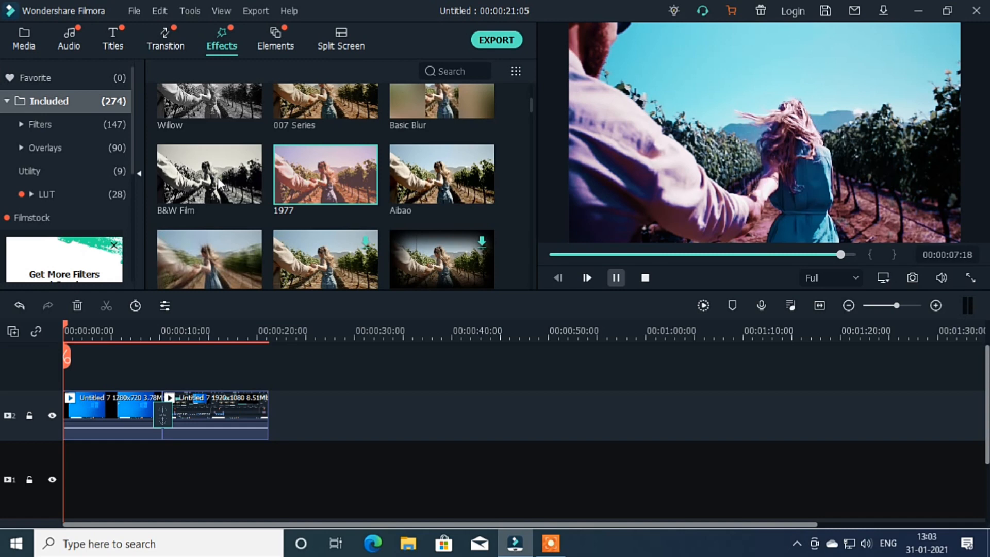
pyautogui.click(222, 178)
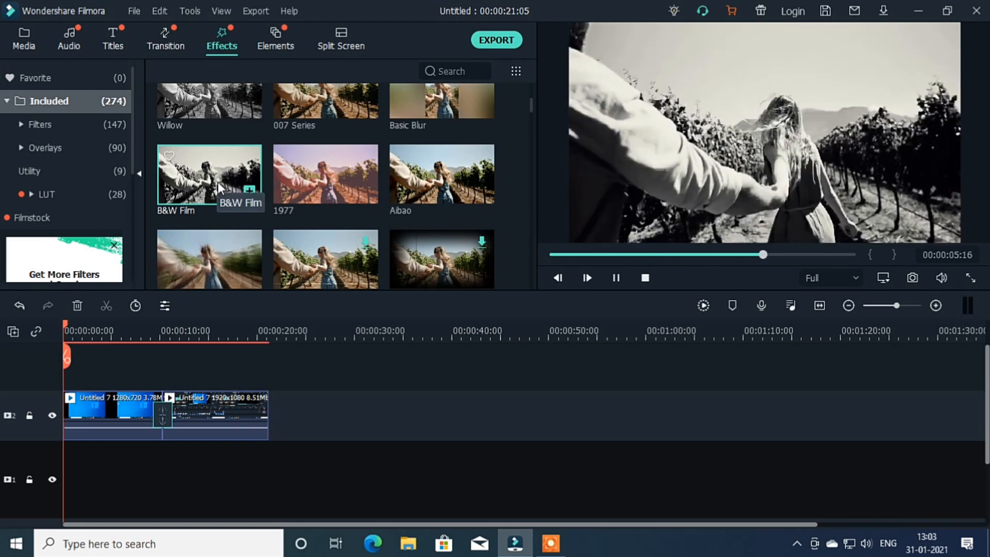
pyautogui.scroll(-5, 218, 185)
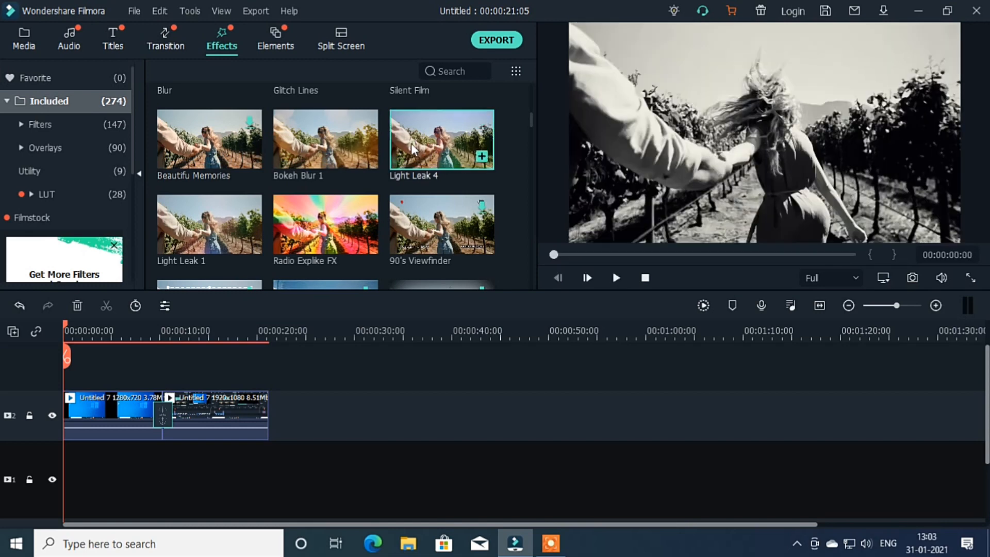
pyautogui.click(416, 147)
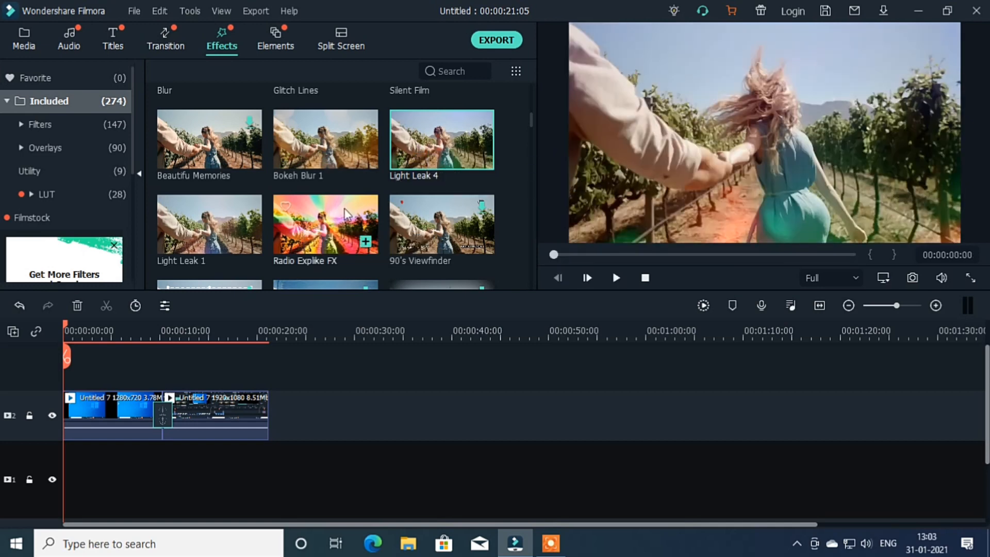
# Step: Preview the Radio Explike FX effect and add it on the track above the clips, extended to the end of the second clip
pyautogui.click(319, 220)
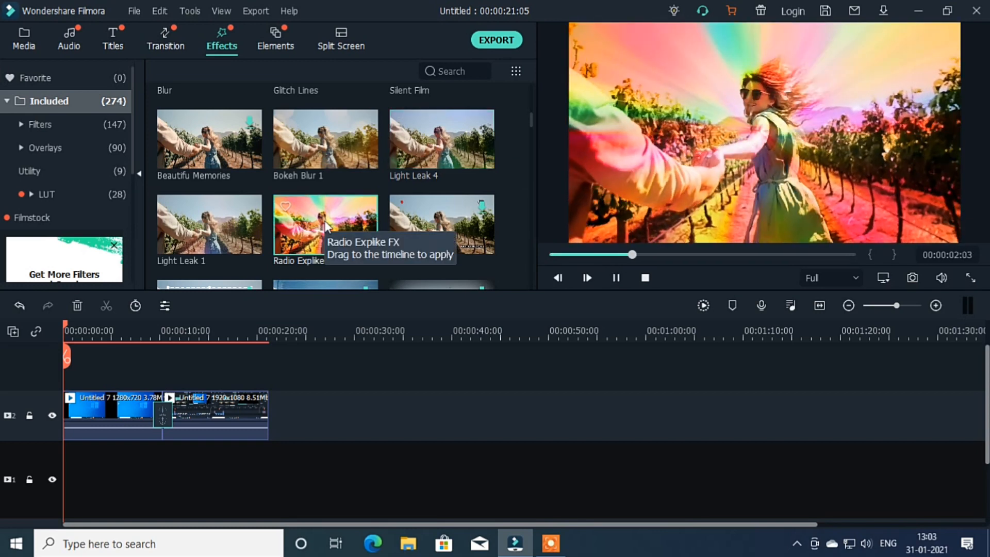
pyautogui.moveTo(325, 226); pyautogui.dragTo(59, 377)
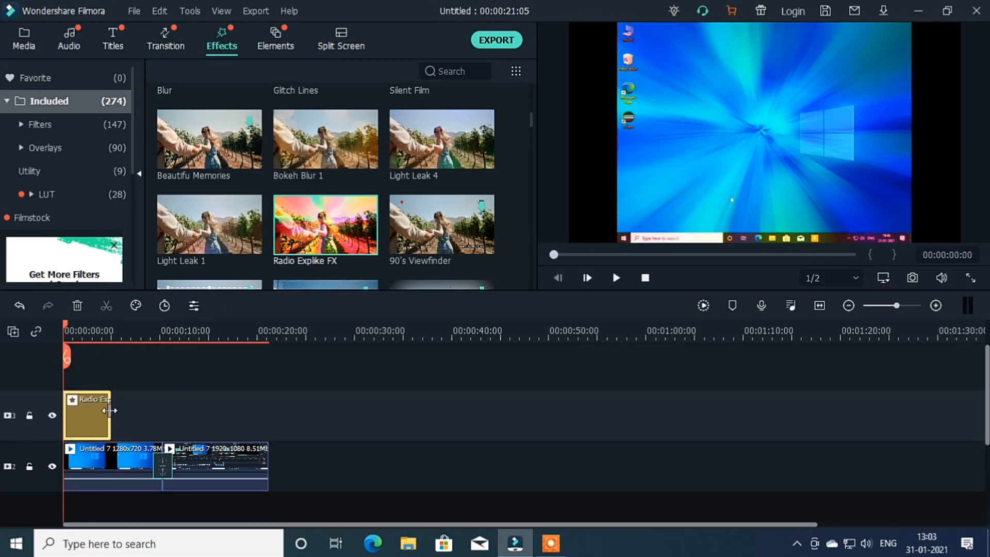
pyautogui.moveTo(109, 411); pyautogui.dragTo(268, 413)
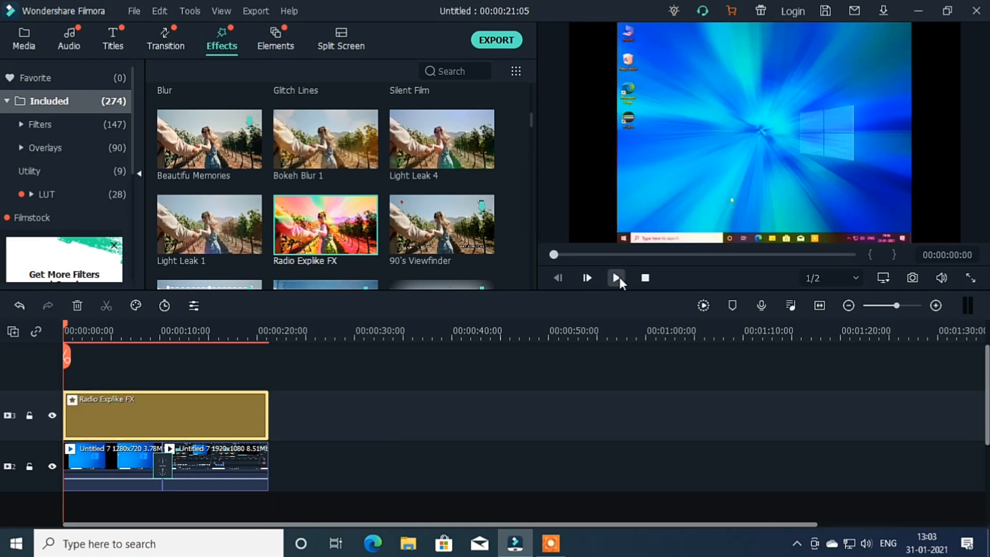
# Step: Play the timeline with the Radio Explike FX effect and pause it partway through the second clip
pyautogui.click(617, 278)
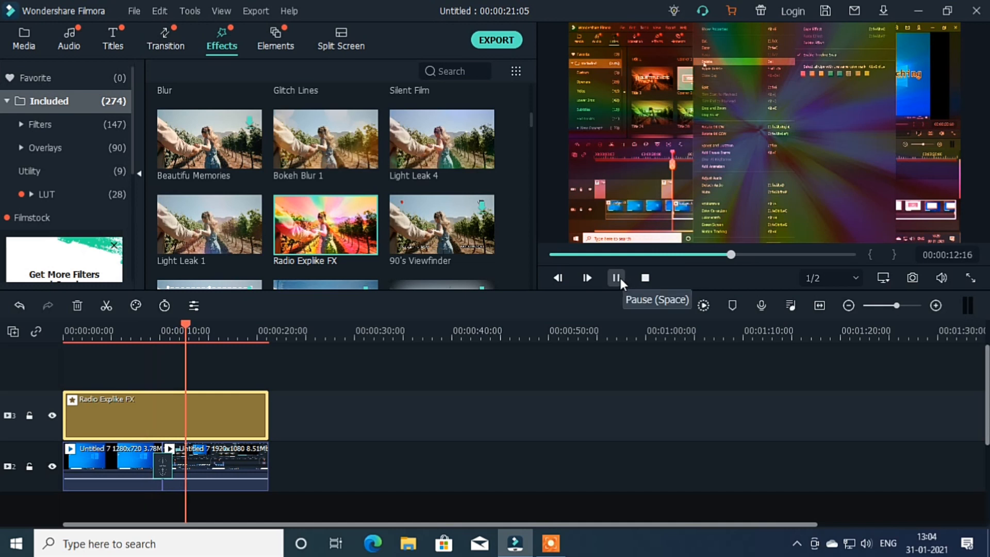
pyautogui.click(617, 278)
pyautogui.click(211, 335)
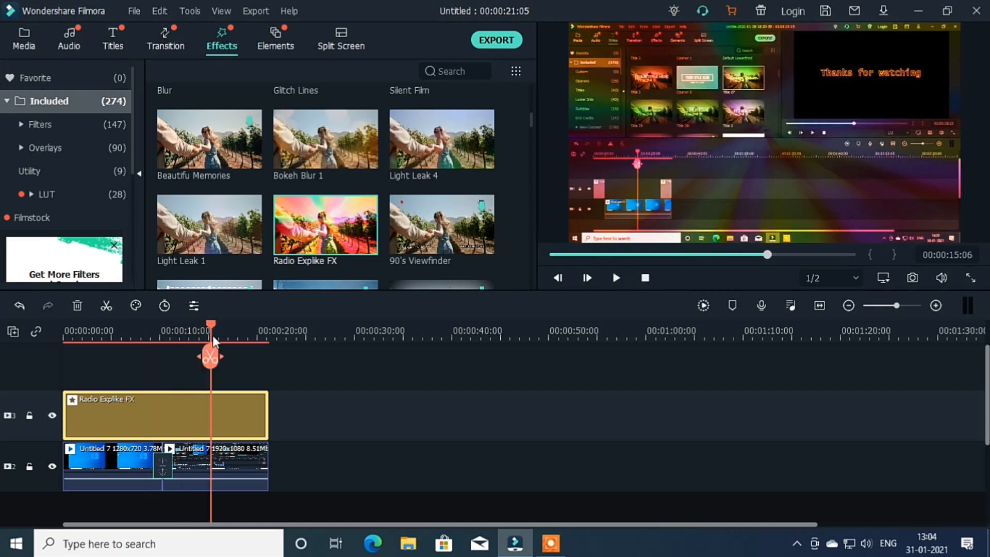
# Step: Return the playhead to the start of the timeline and delete the Radio Explike FX effect
pyautogui.moveTo(212, 323); pyautogui.dragTo(45, 344)
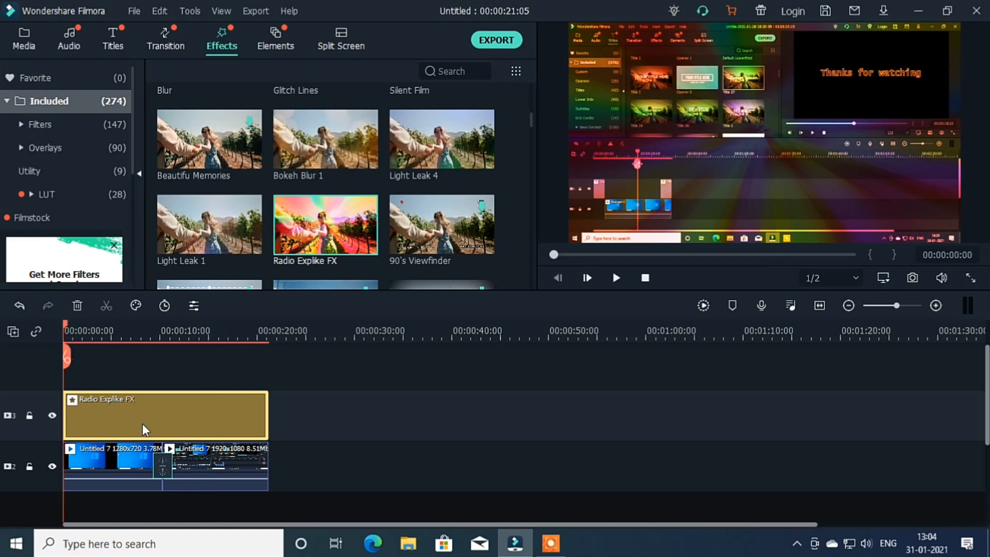
pyautogui.rightClick(141, 406)
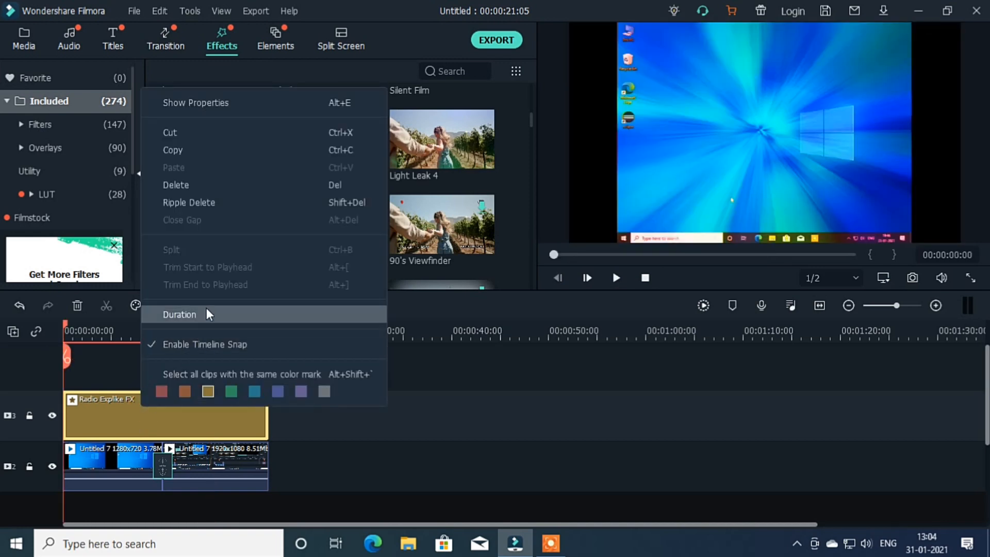
pyautogui.click(194, 191)
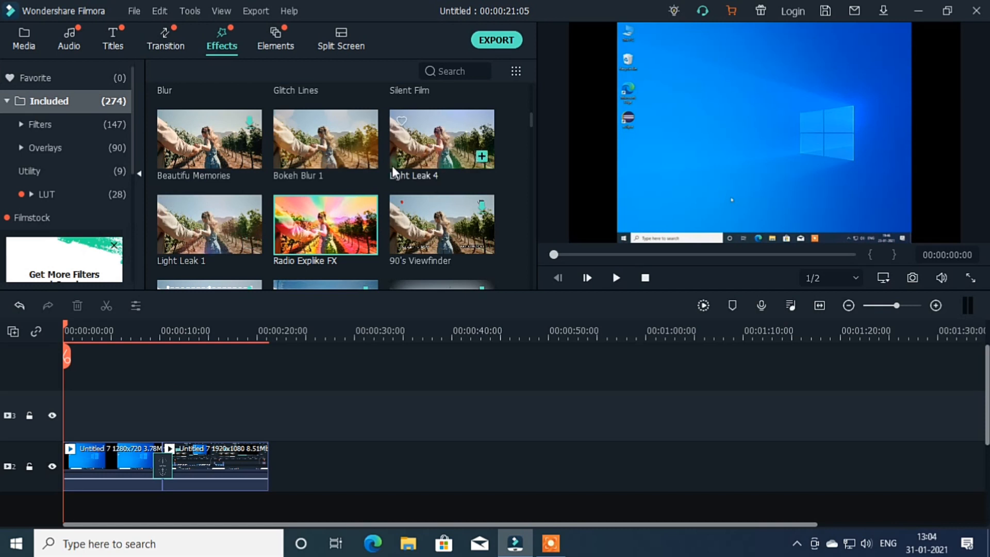
# Step: Preview the Aibao effect and add it on video track 3 above the clips, spanning the full length of both
pyautogui.scroll(-3, 392, 166)
pyautogui.scroll(-3, 367, 180)
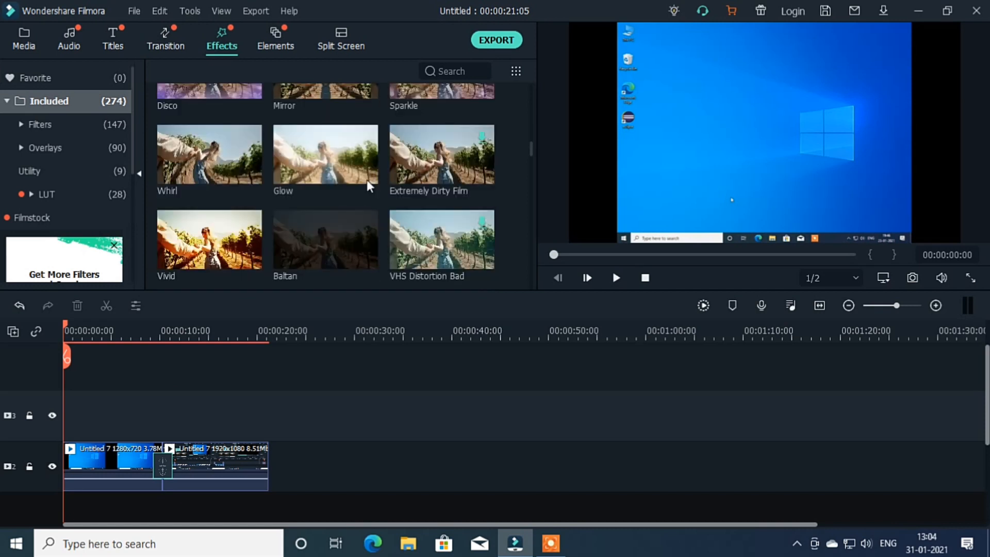
pyautogui.scroll(10, 367, 180)
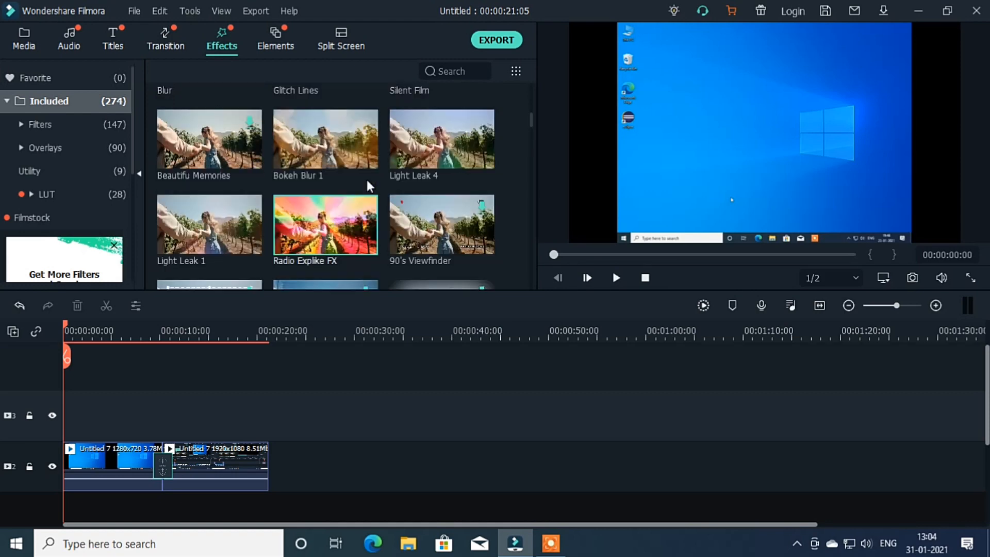
pyautogui.click(421, 184)
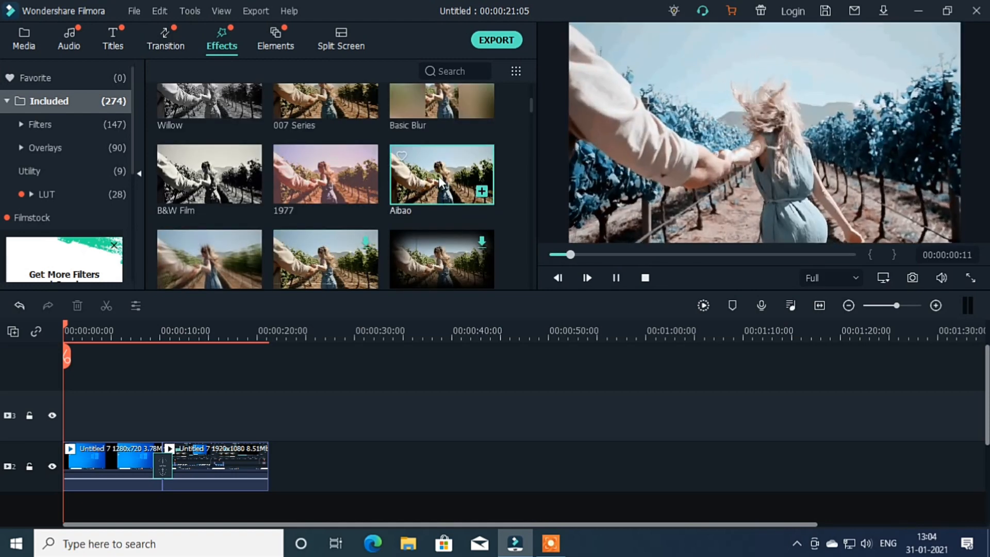
pyautogui.moveTo(439, 181); pyautogui.dragTo(268, 421)
# Step: Play the timeline with the Aibao effect, return the playhead to the start and minimize the editor window
pyautogui.click(616, 277)
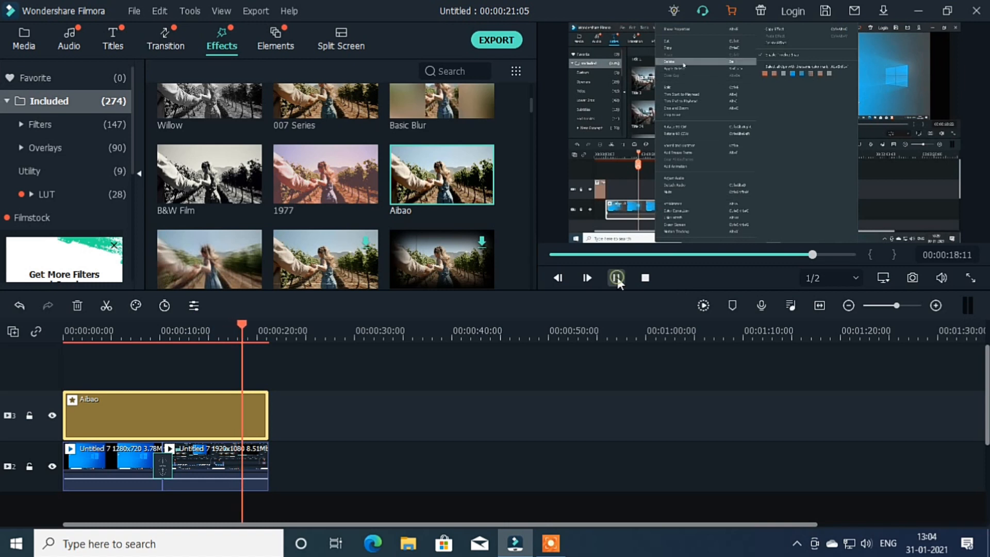
pyautogui.click(617, 278)
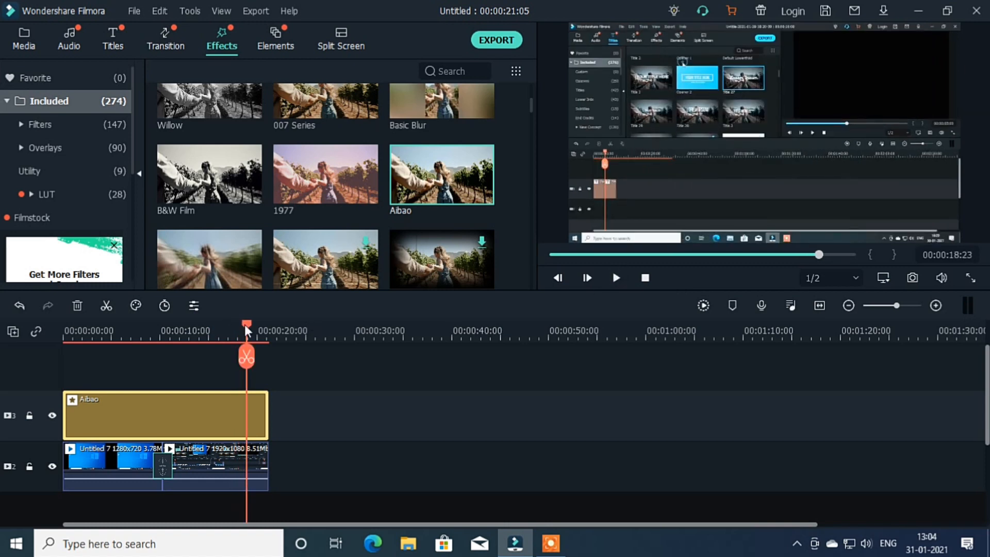
pyautogui.moveTo(251, 323); pyautogui.dragTo(18, 335)
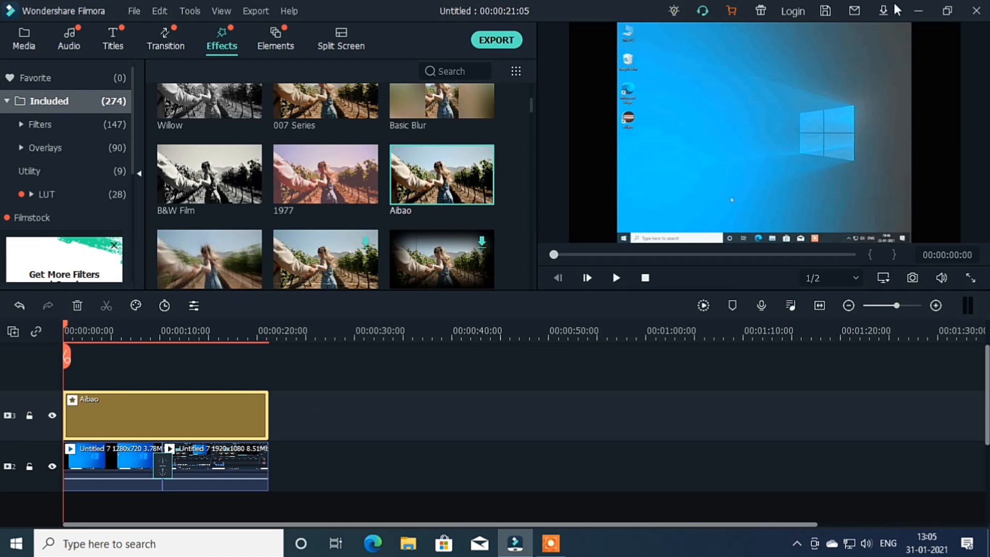
pyautogui.click(918, 10)
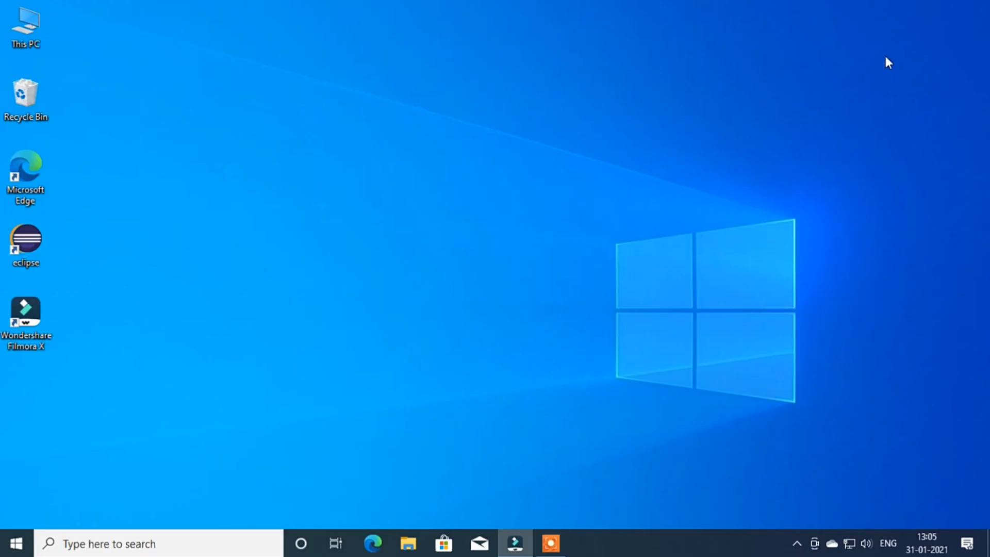